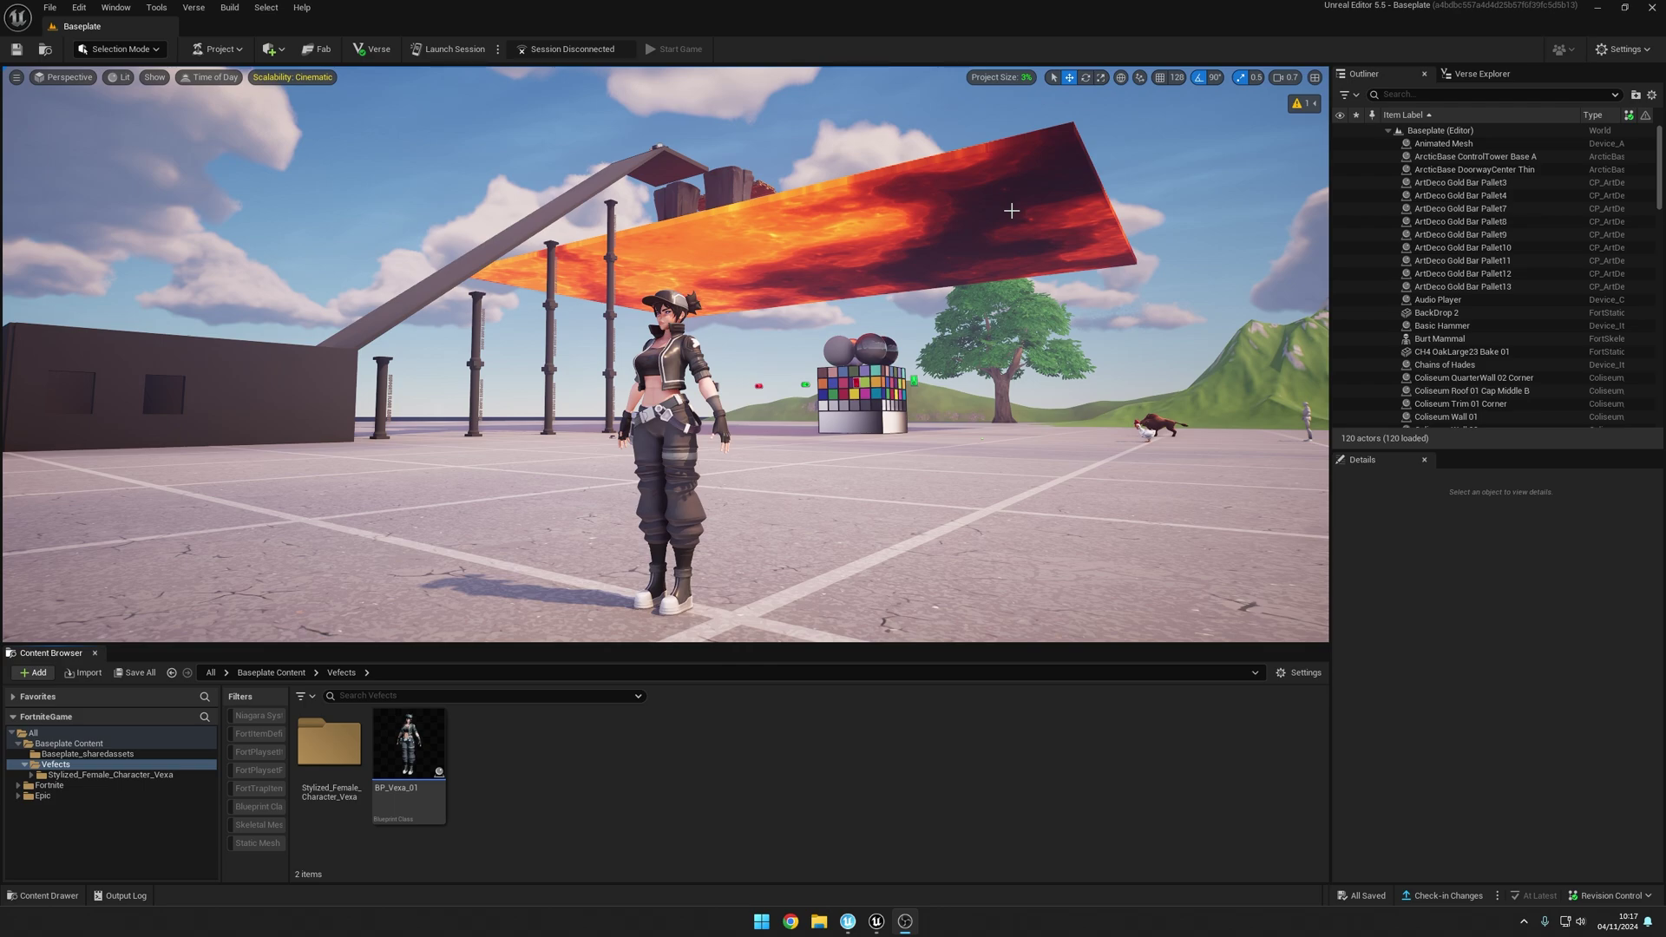
# Step: Select the Vefects_Vexa animated mesh character in the Baseplate level and move the camera closer
pyautogui.click(1122, 766)
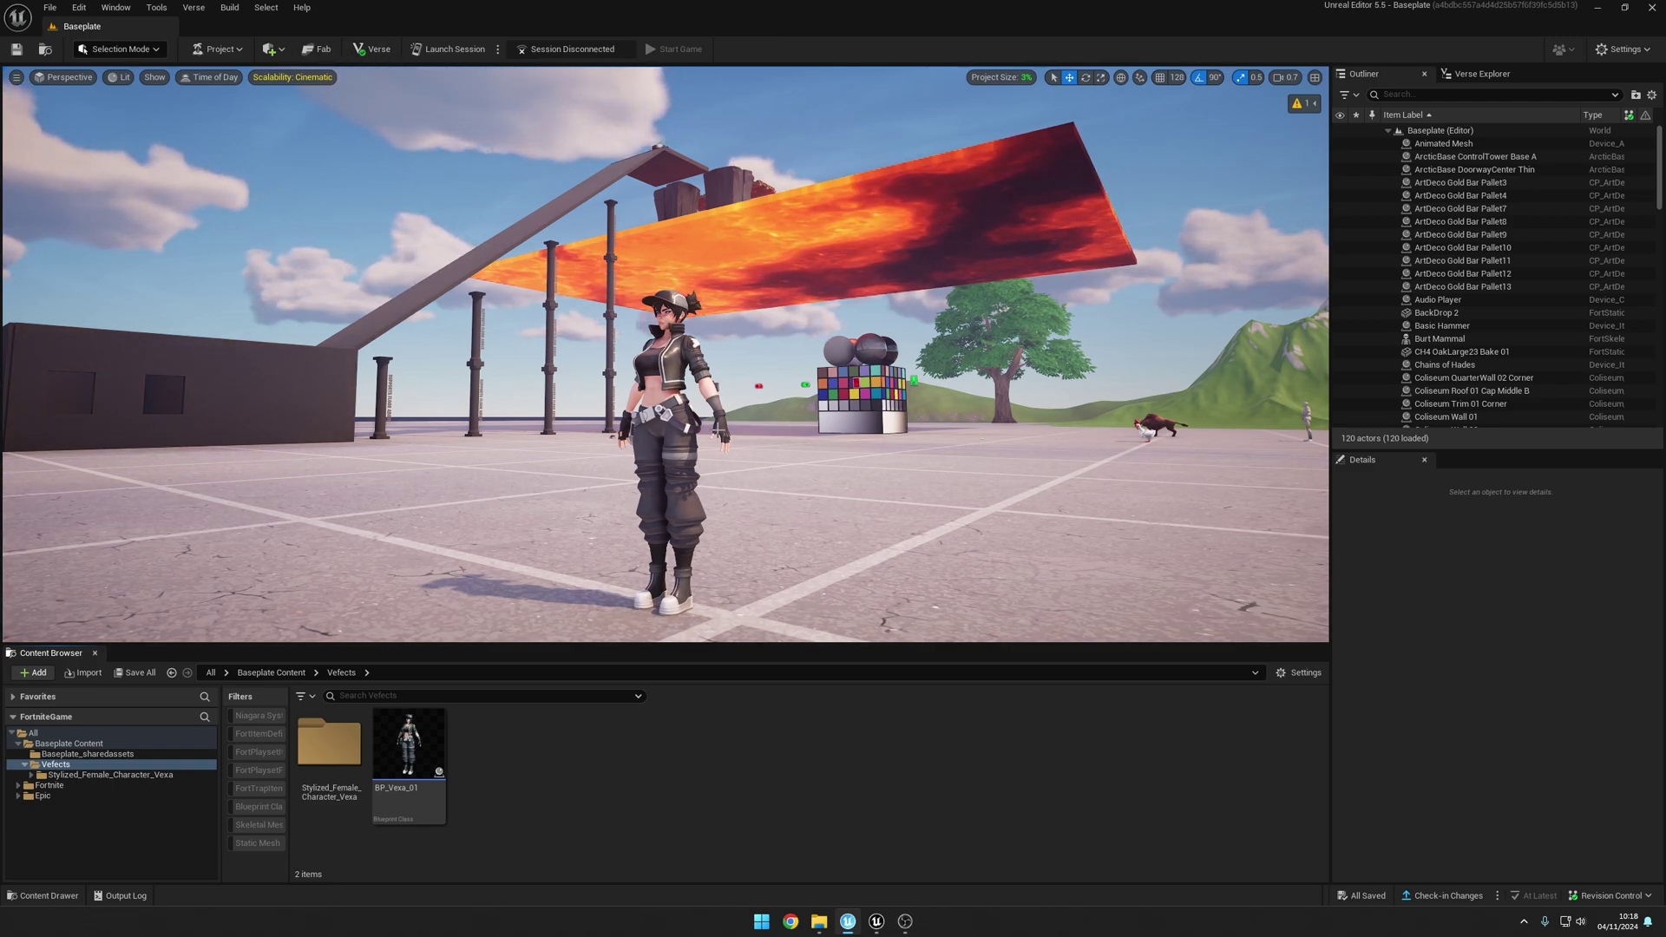
pyautogui.click(719, 428)
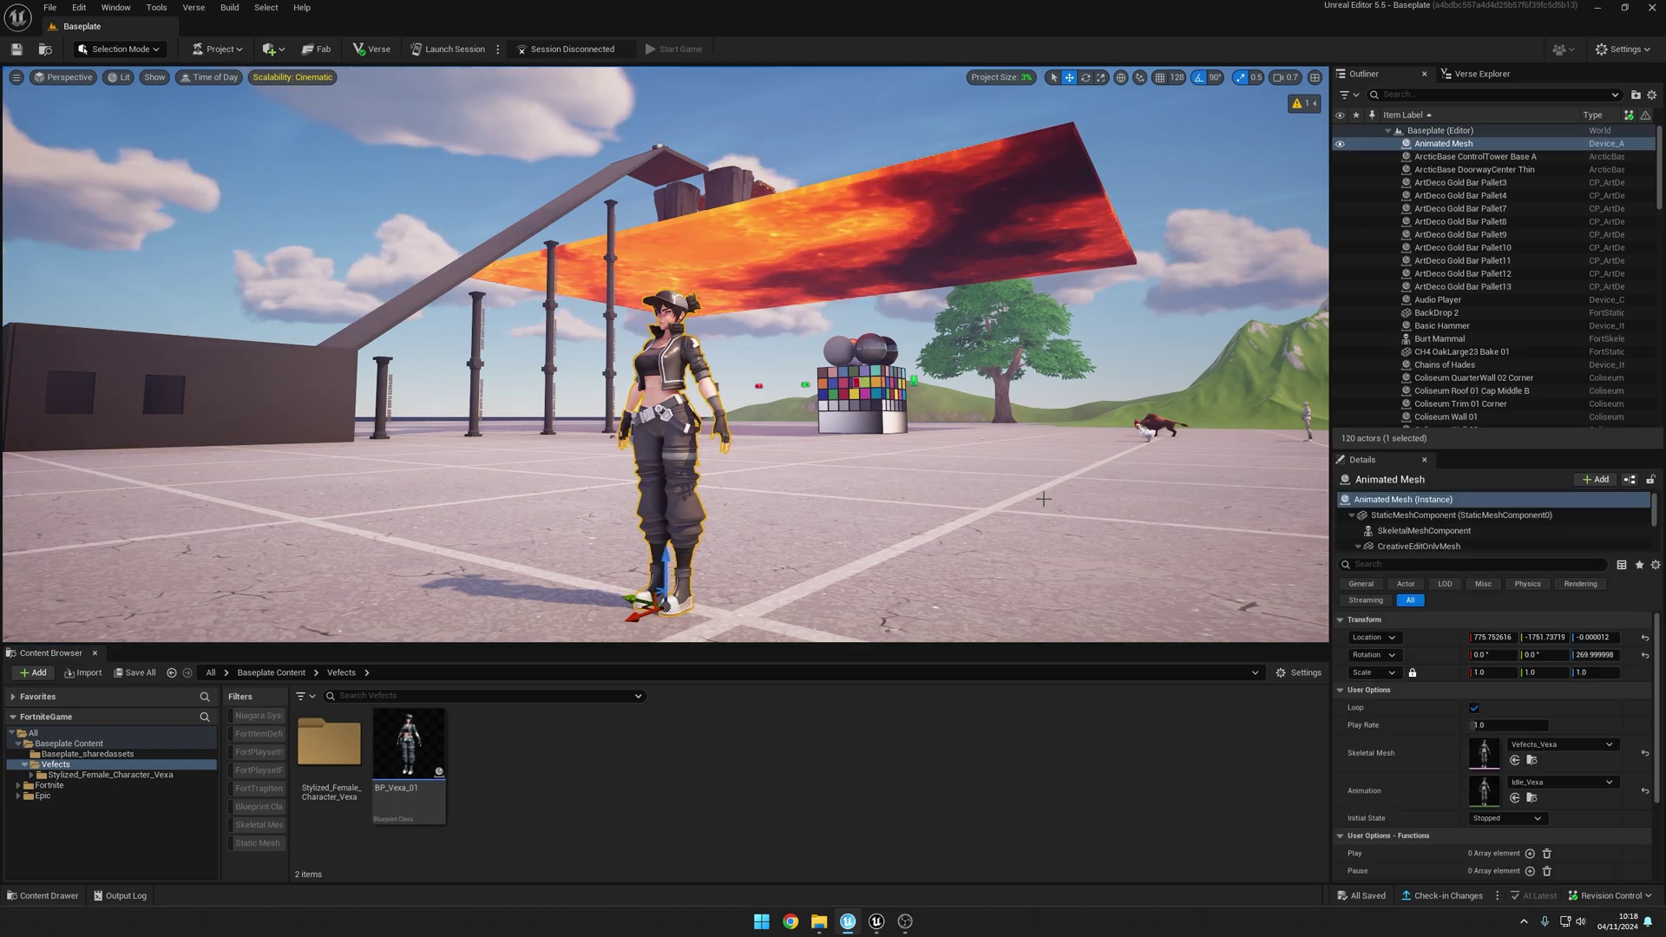
pyautogui.moveTo(918, 476); pyautogui.dragTo(1273, 447, button='right')
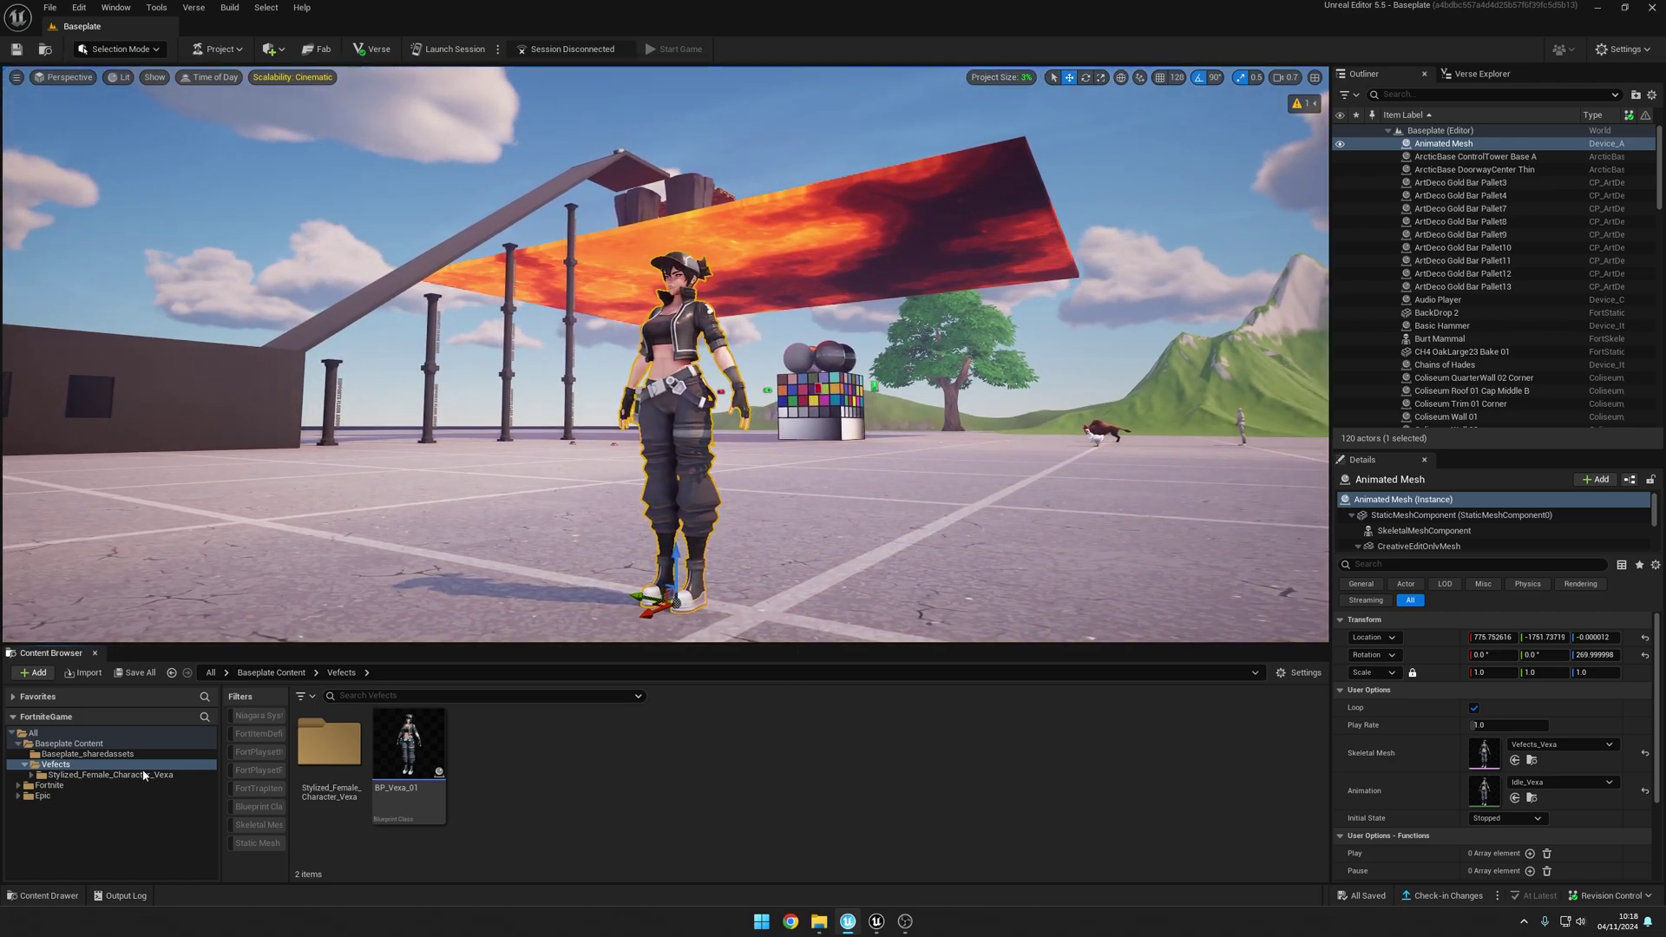
pyautogui.click(55, 764)
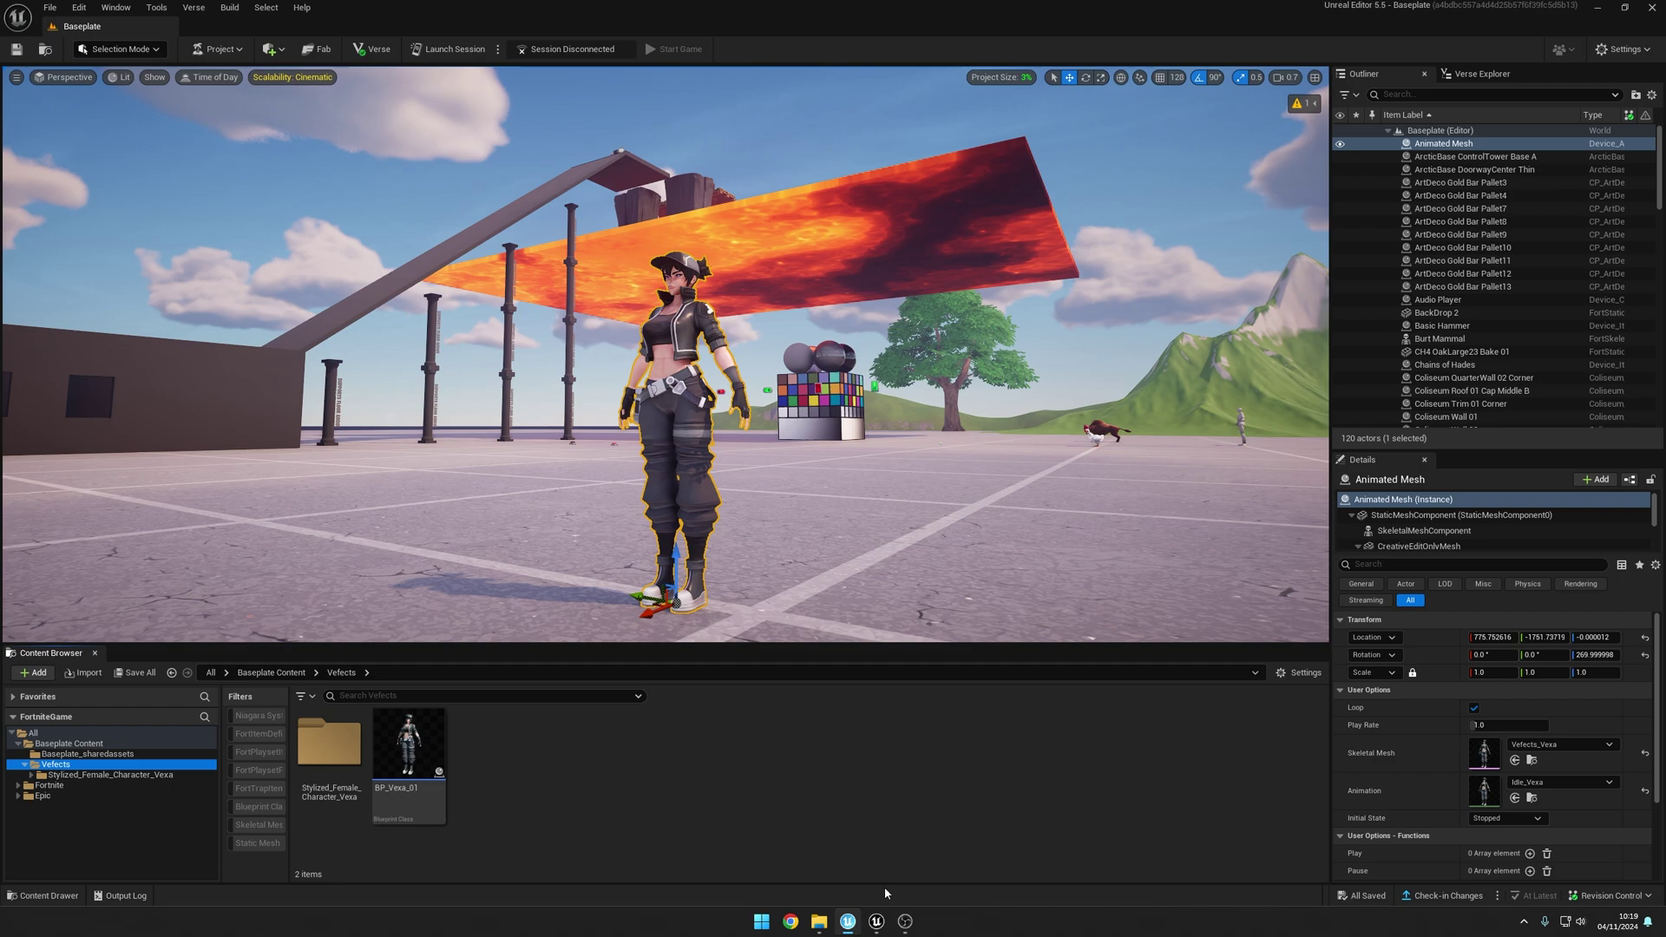
# Step: In the Vefects_Mega_Bundle project, expand Flipbook_VFX > Shared > Particles > Impact
pyautogui.click(876, 921)
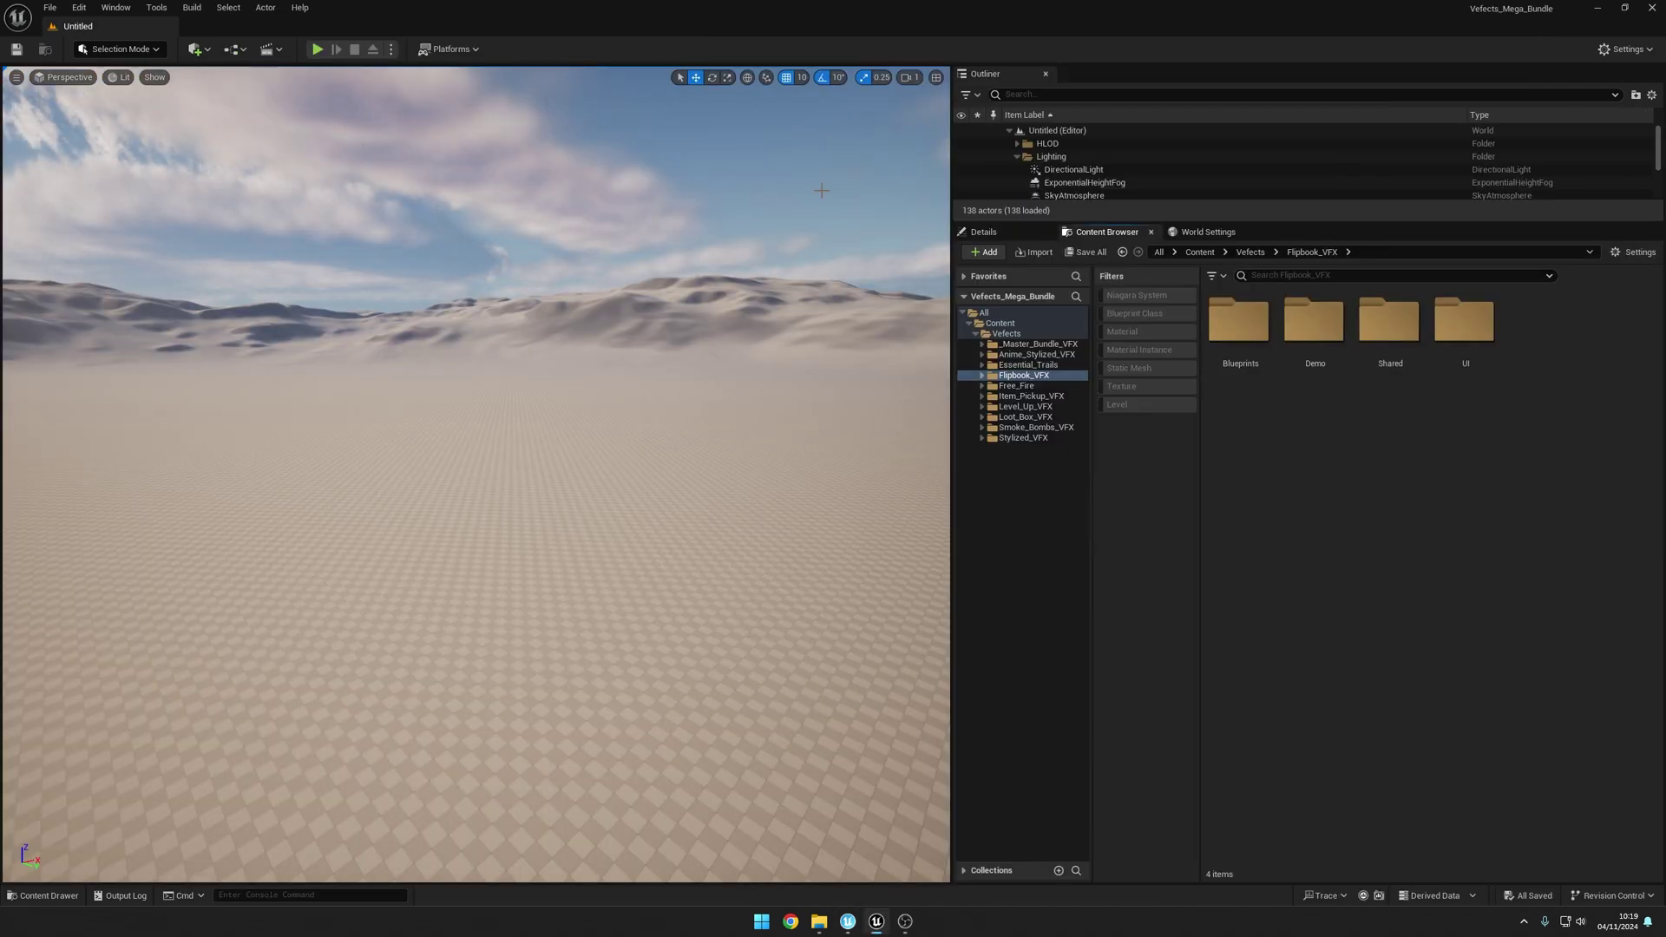
pyautogui.click(1034, 355)
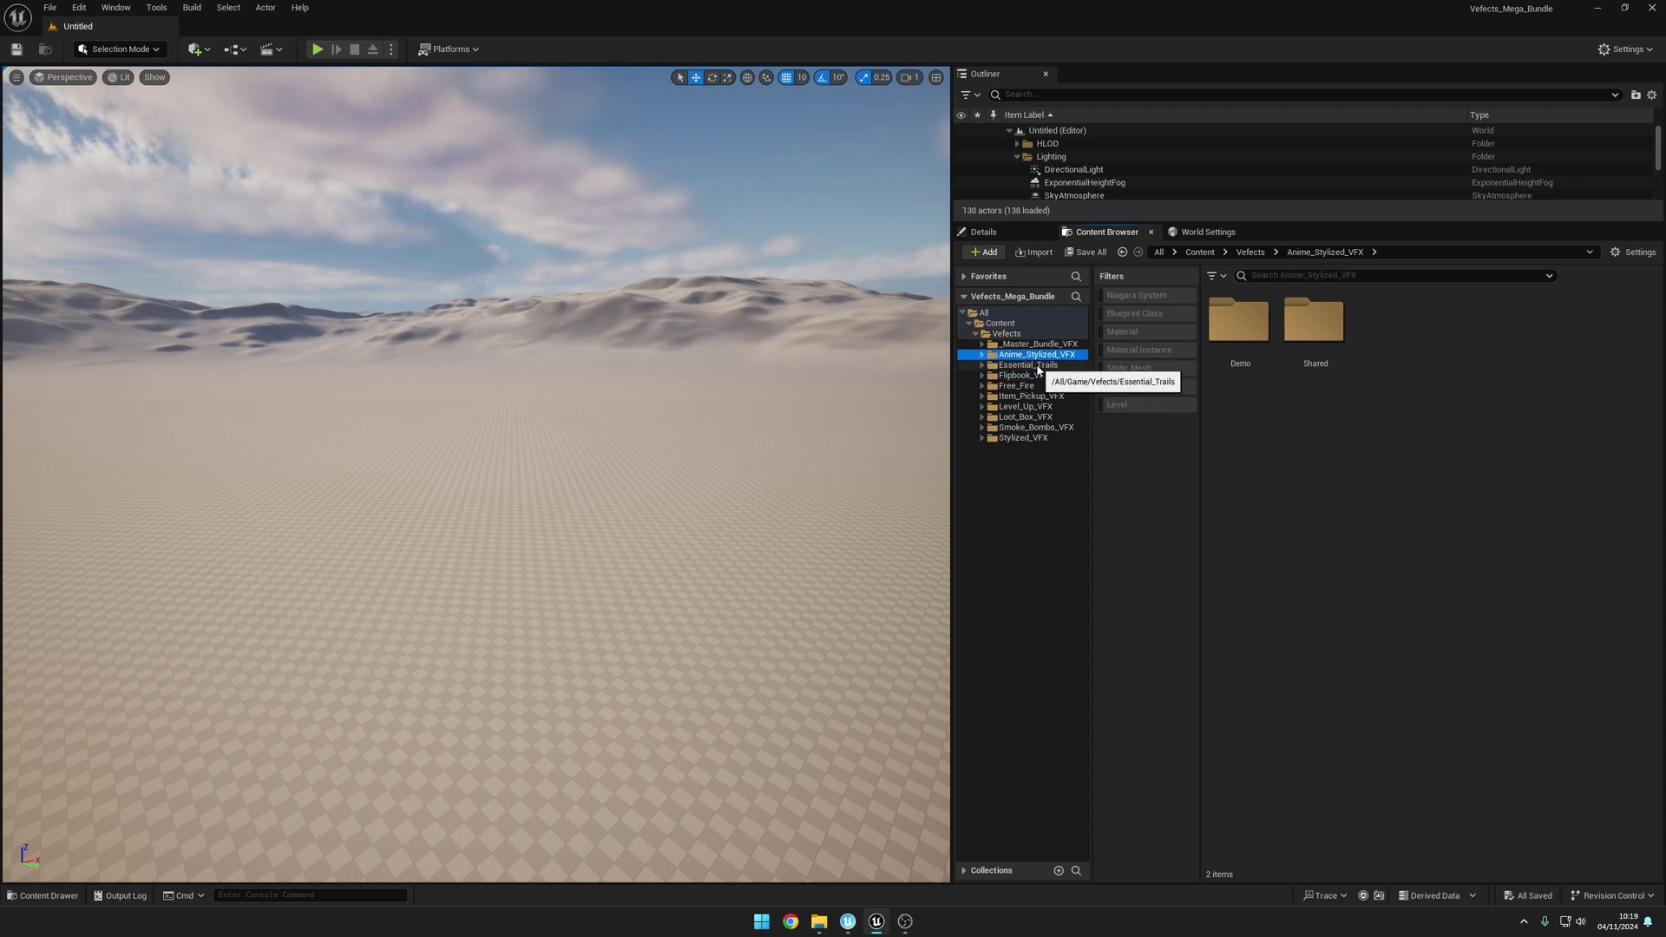
pyautogui.click(1038, 367)
pyautogui.click(1033, 377)
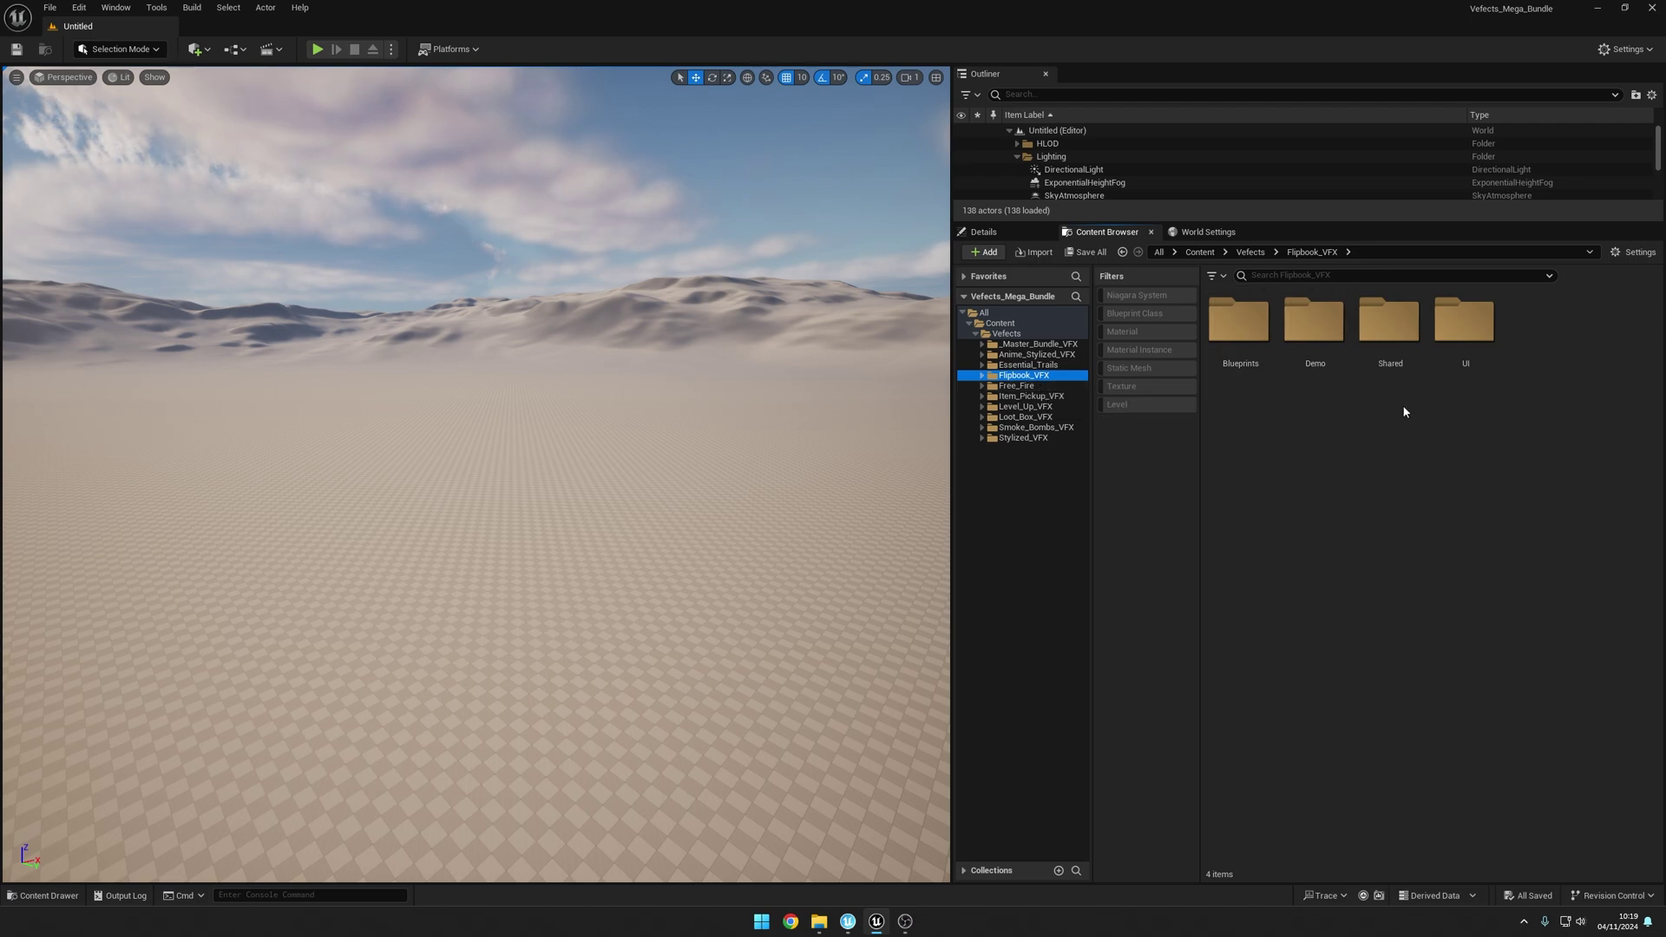
pyautogui.click(982, 375)
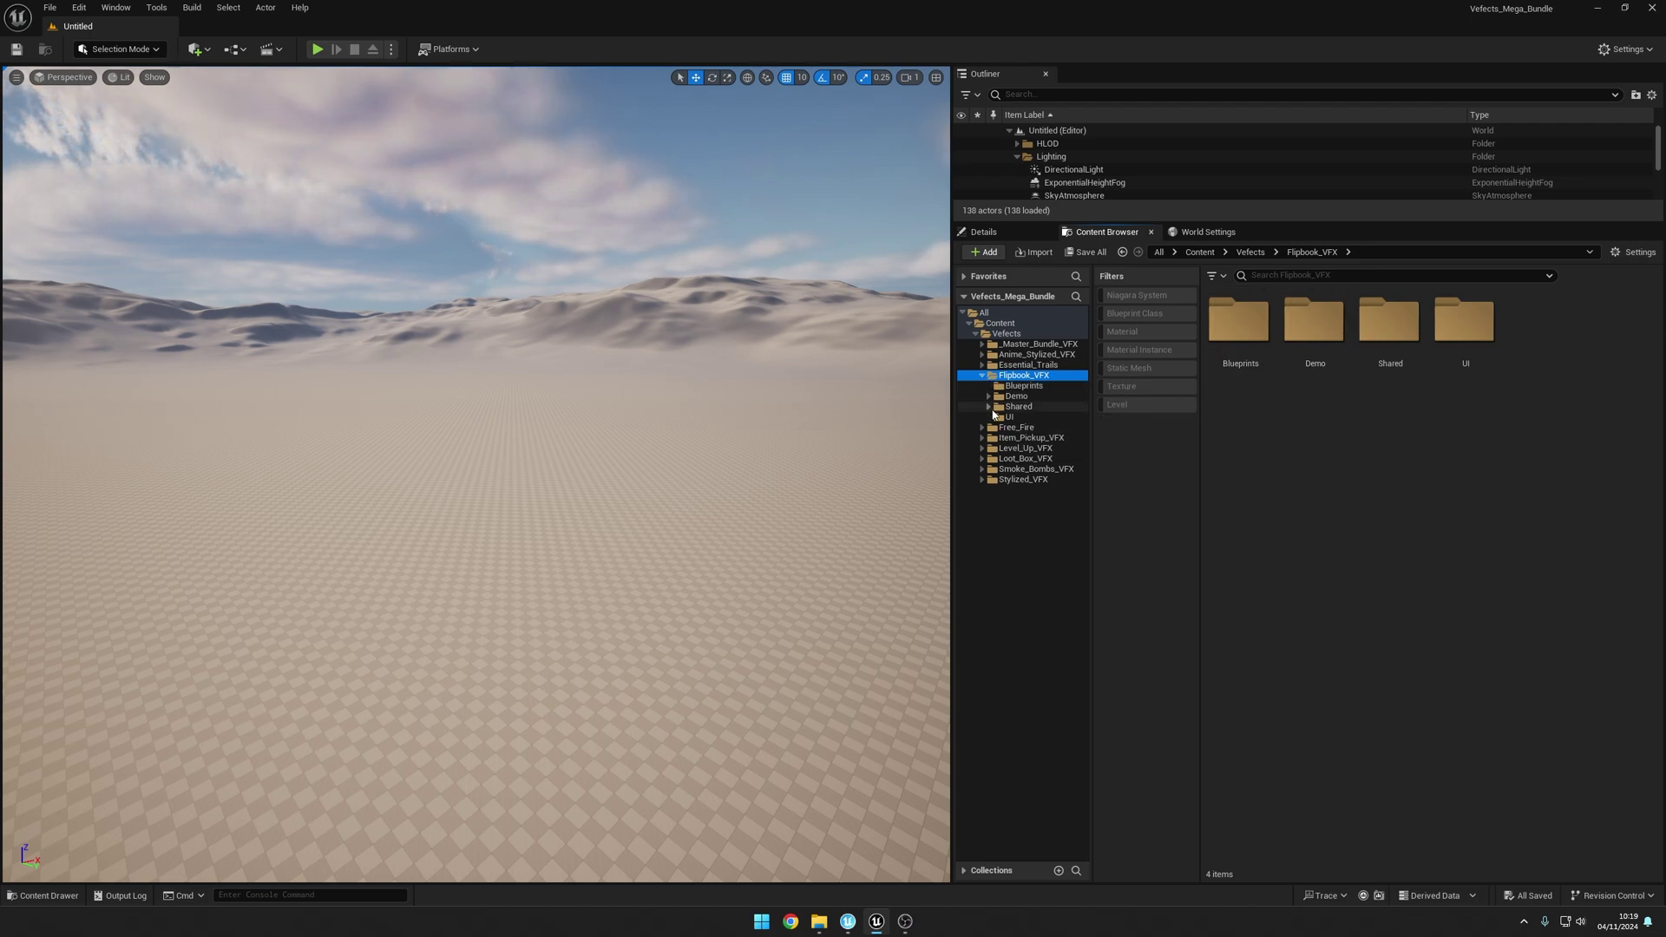
pyautogui.click(989, 406)
pyautogui.click(996, 447)
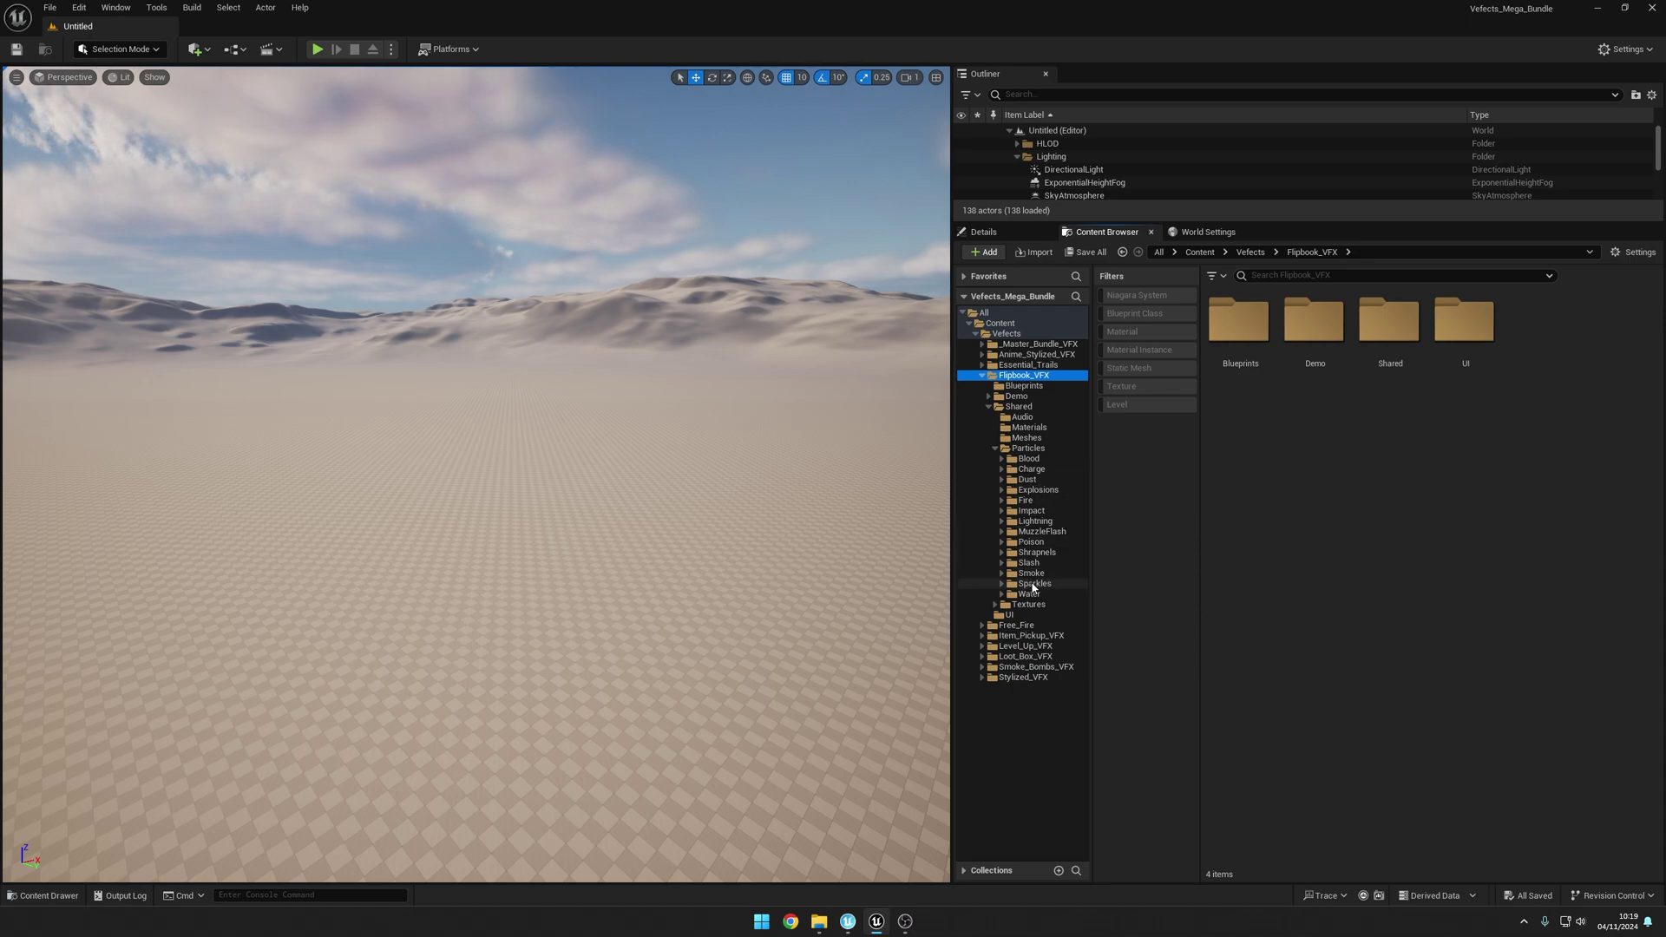
pyautogui.click(1028, 512)
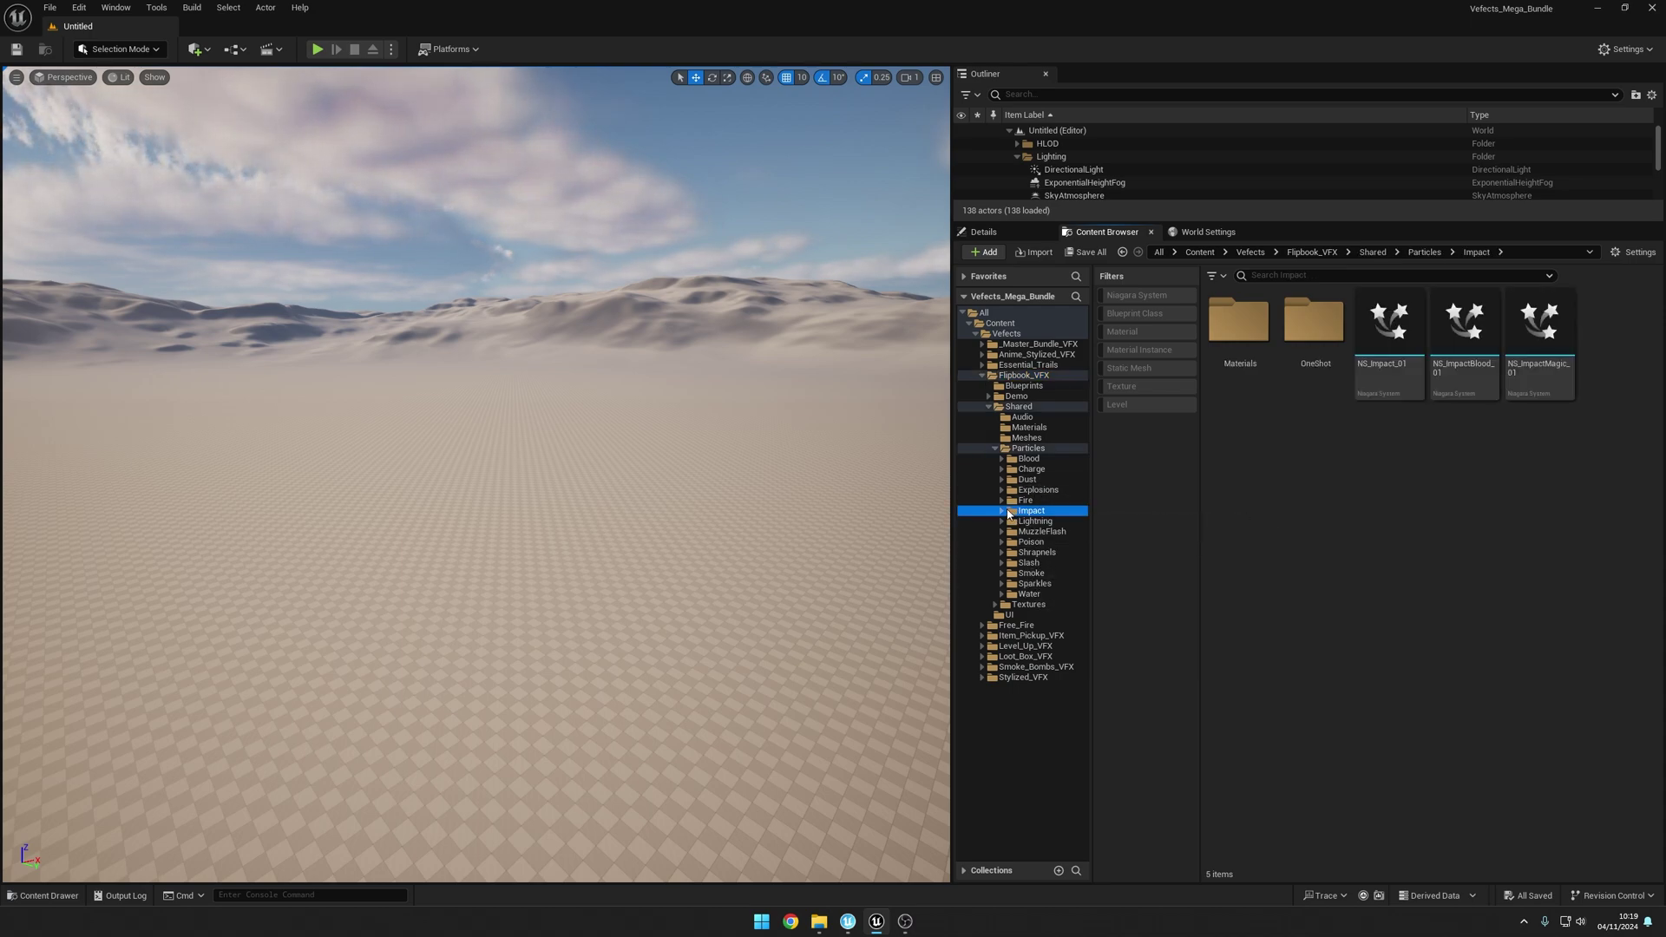
pyautogui.click(1002, 511)
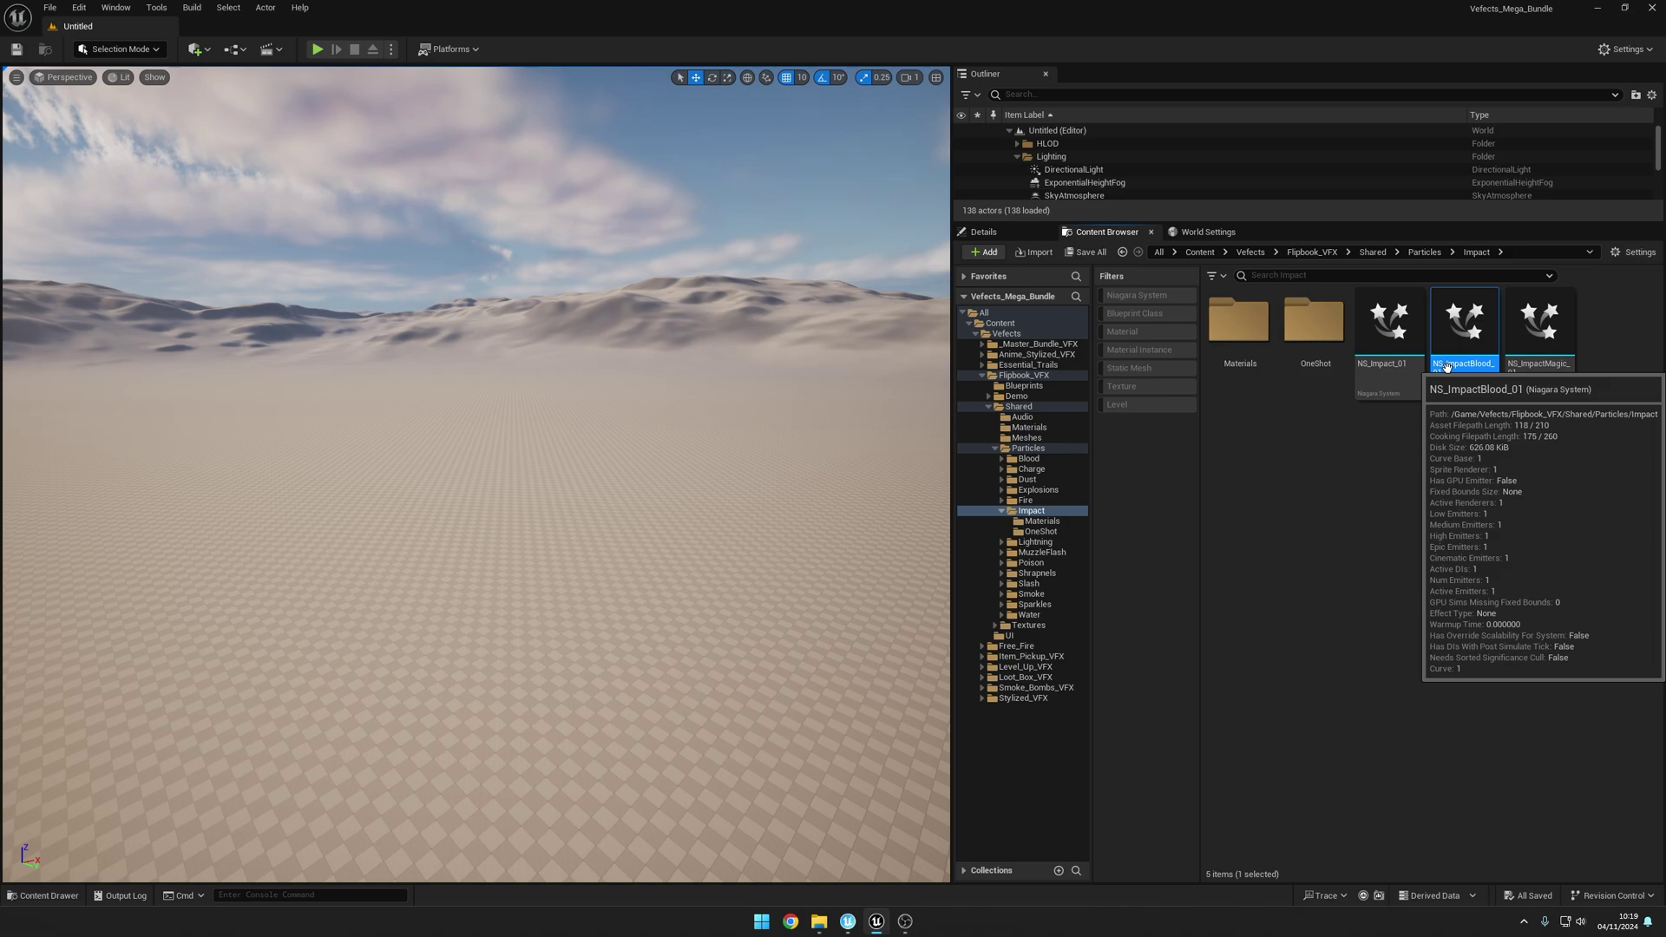
# Step: Select the NS_ImpactBlood_01 system in the Impact folder
pyautogui.click(1466, 361)
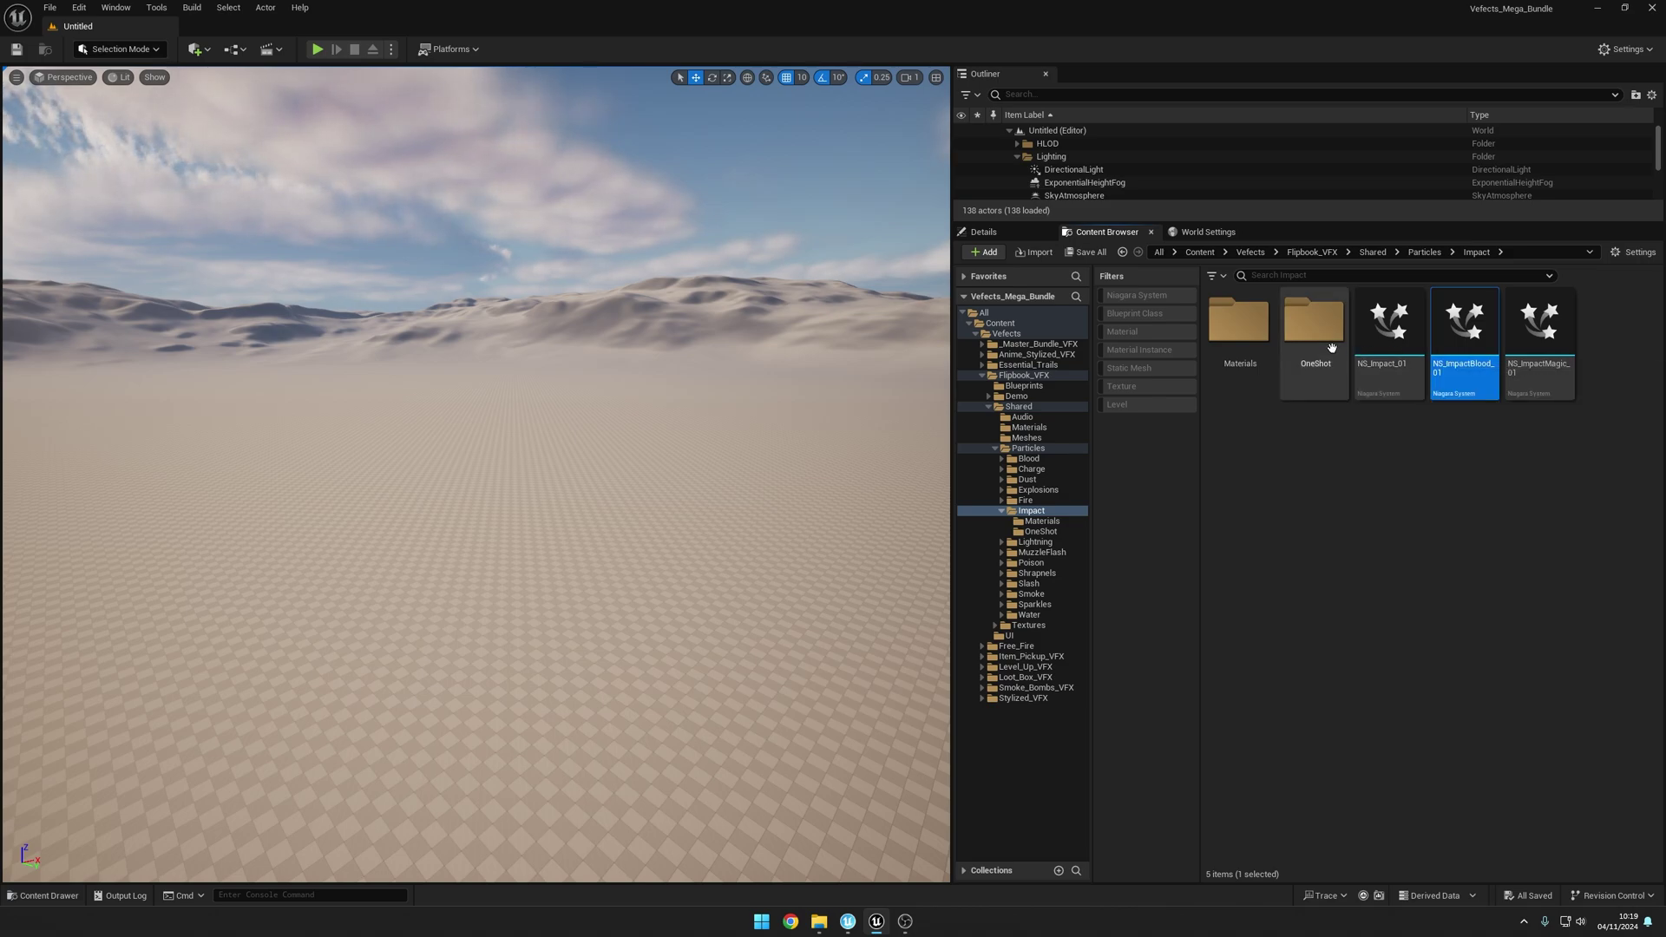
pyautogui.doubleClick(1314, 321)
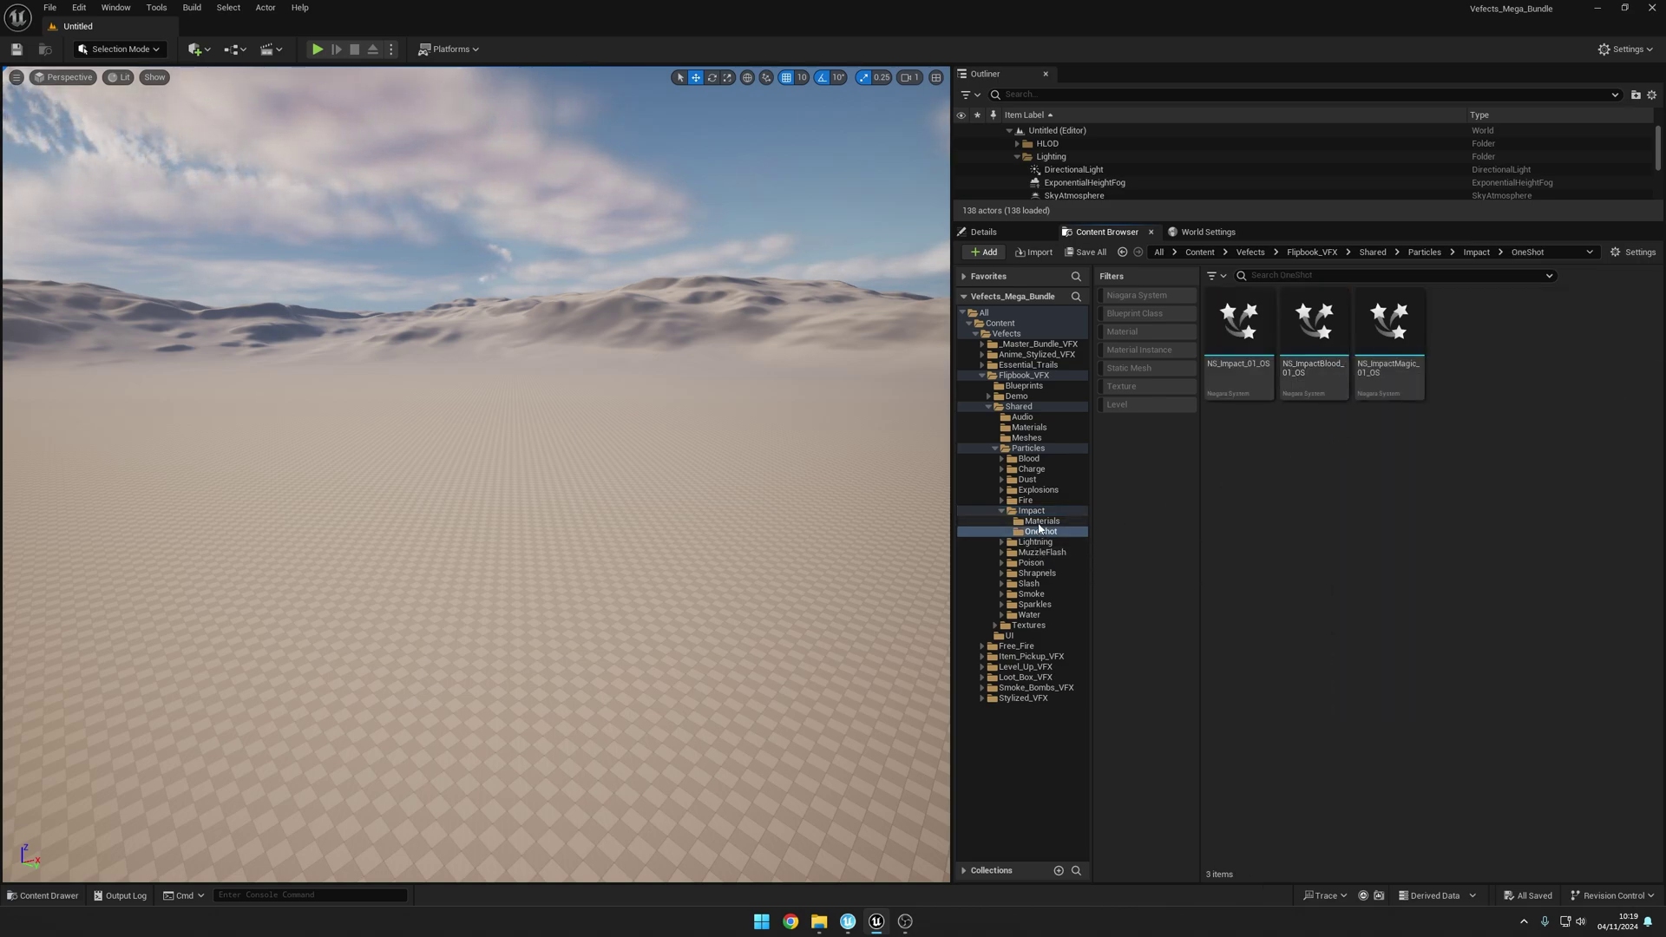
pyautogui.click(1031, 511)
pyautogui.click(1466, 355)
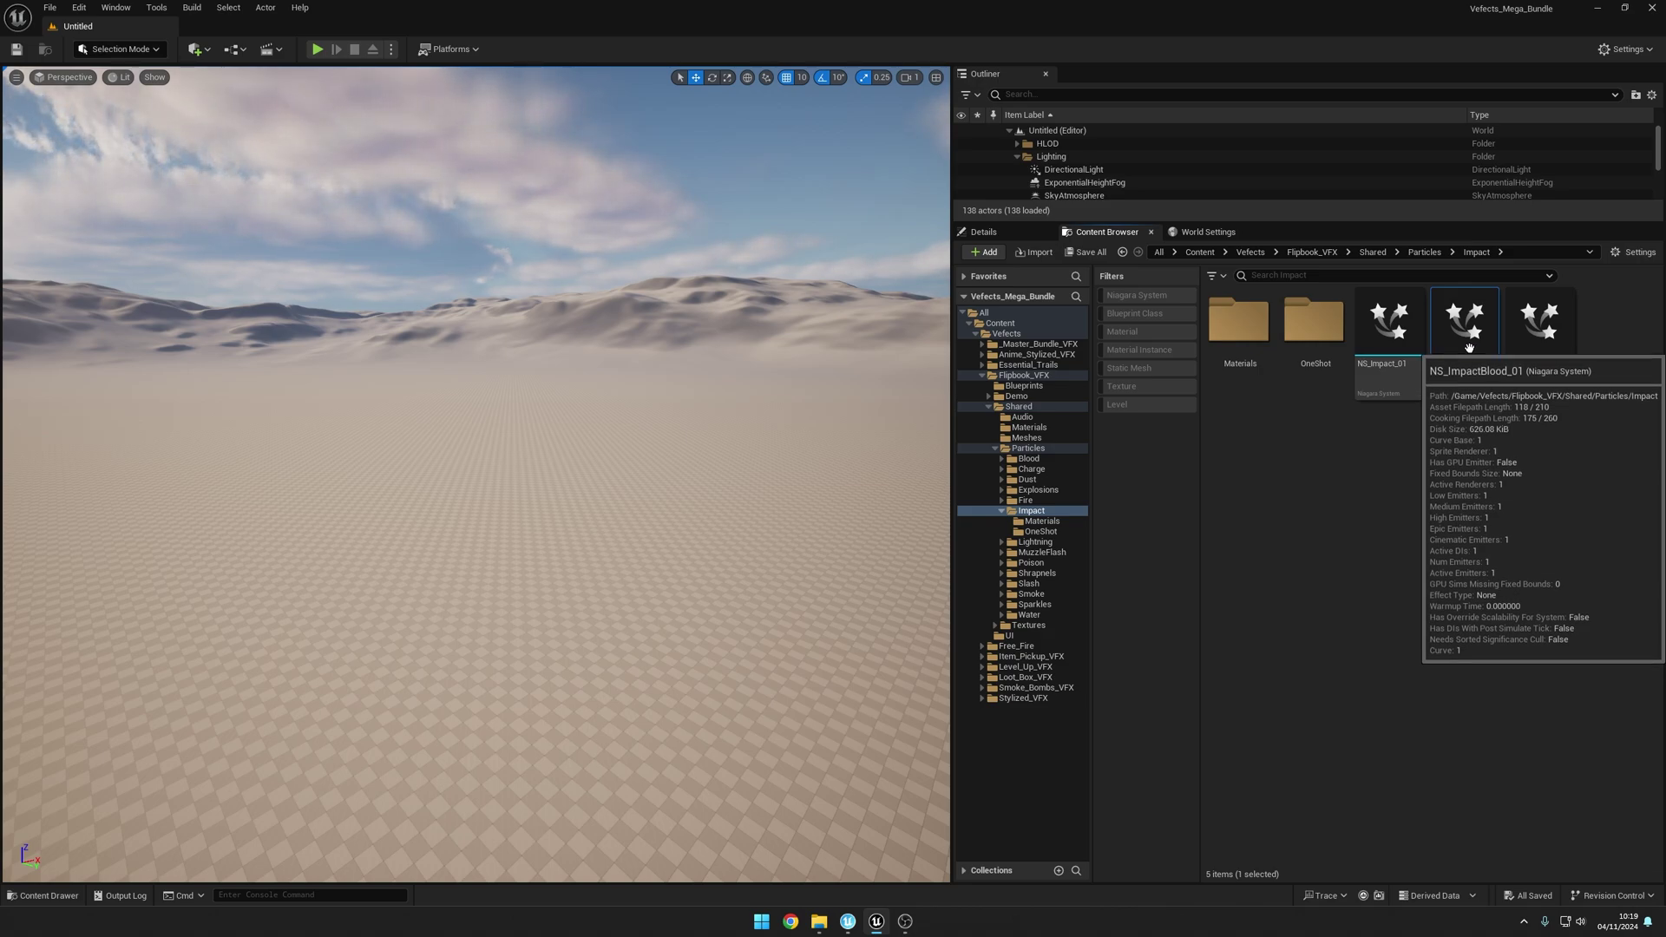
# Step: Migrate NS_ImpactBlood_01 via Asset Actions > Migrate and accept the Asset Report
pyautogui.rightClick(1470, 354)
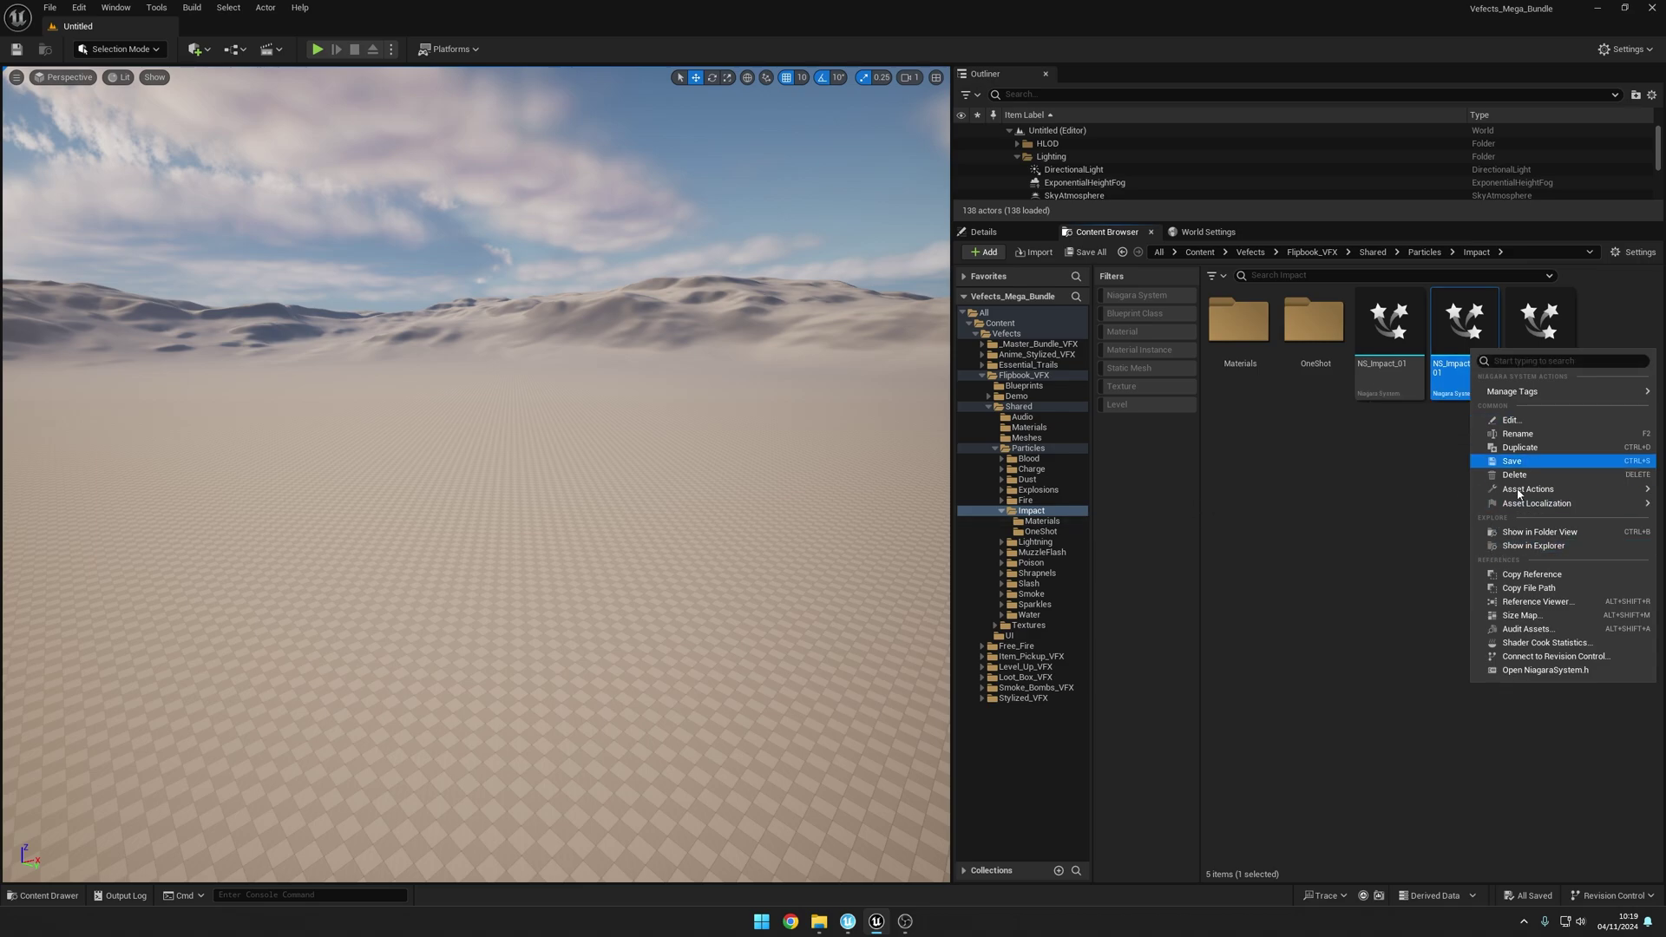
pyautogui.moveTo(1525, 491)
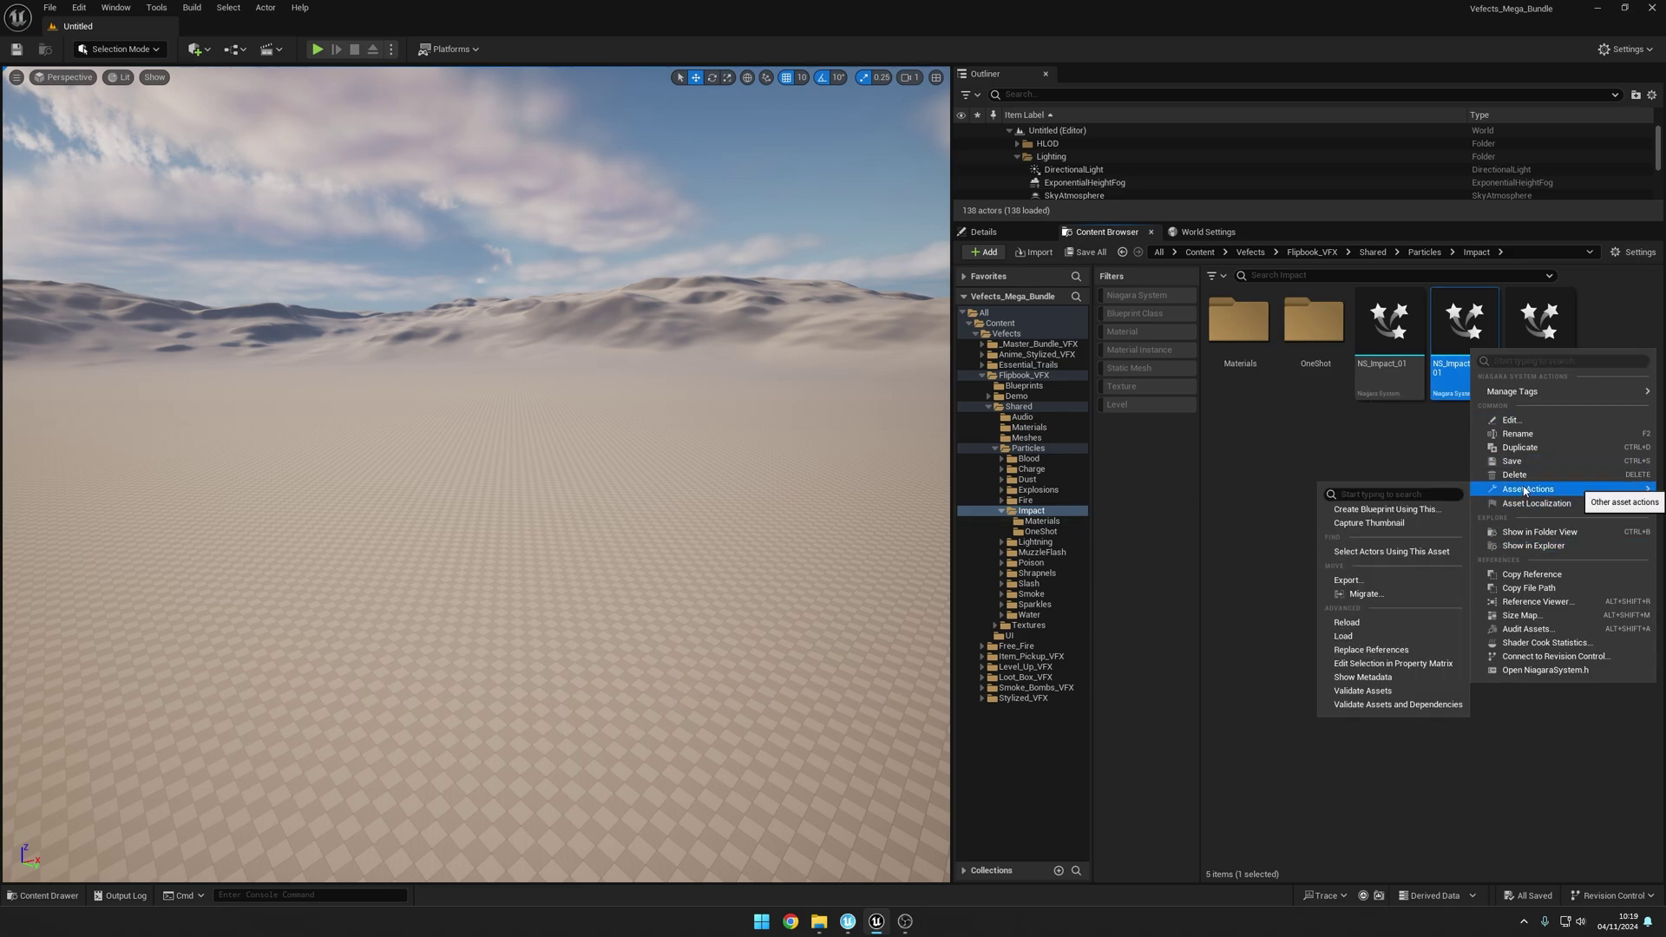
pyautogui.click(1364, 593)
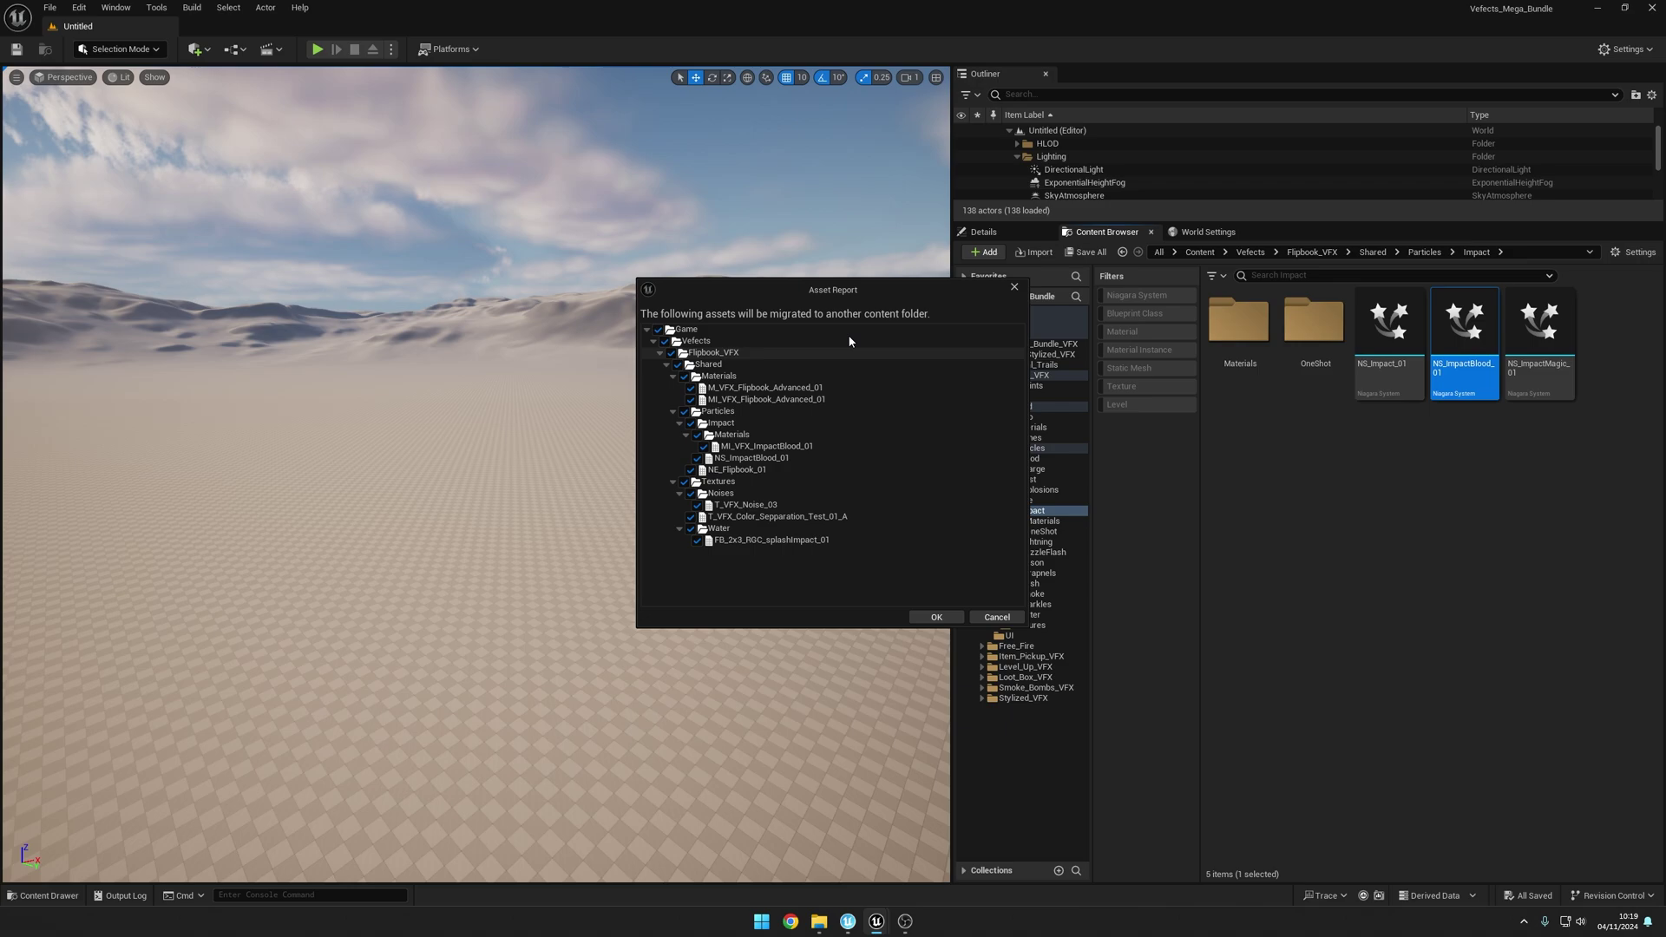
pyautogui.moveTo(1437, 354)
pyautogui.click(936, 617)
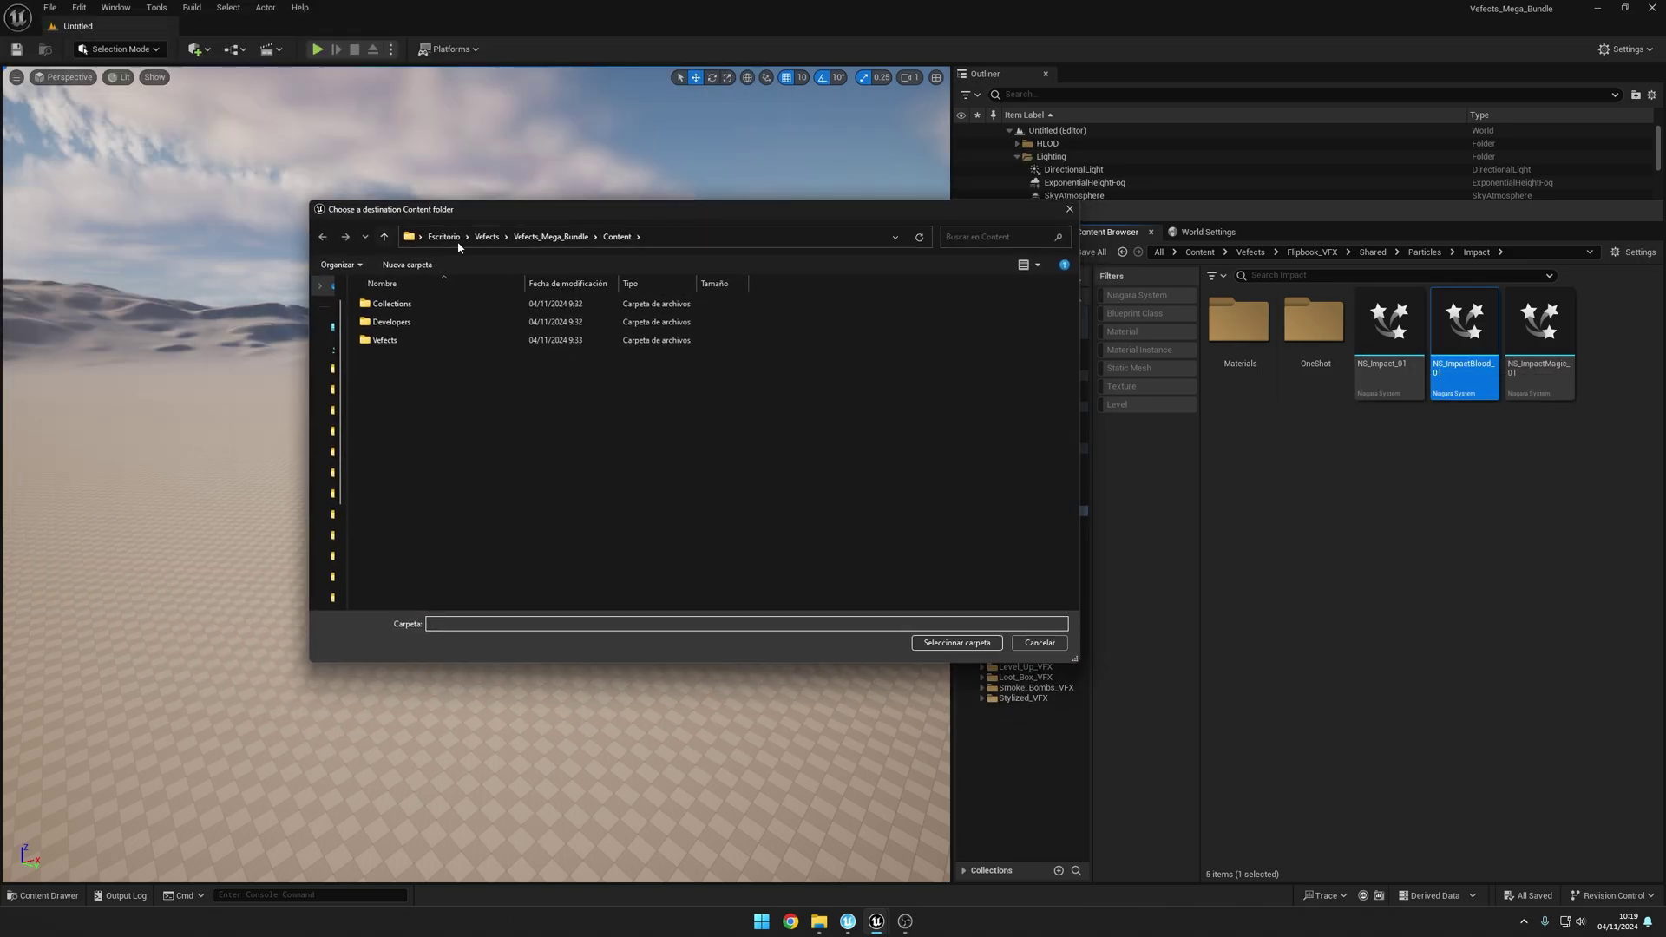
# Step: Show the Baseplate Content folder (Plugins/Baseplate/Content) in File Explorer
pyautogui.click(848, 922)
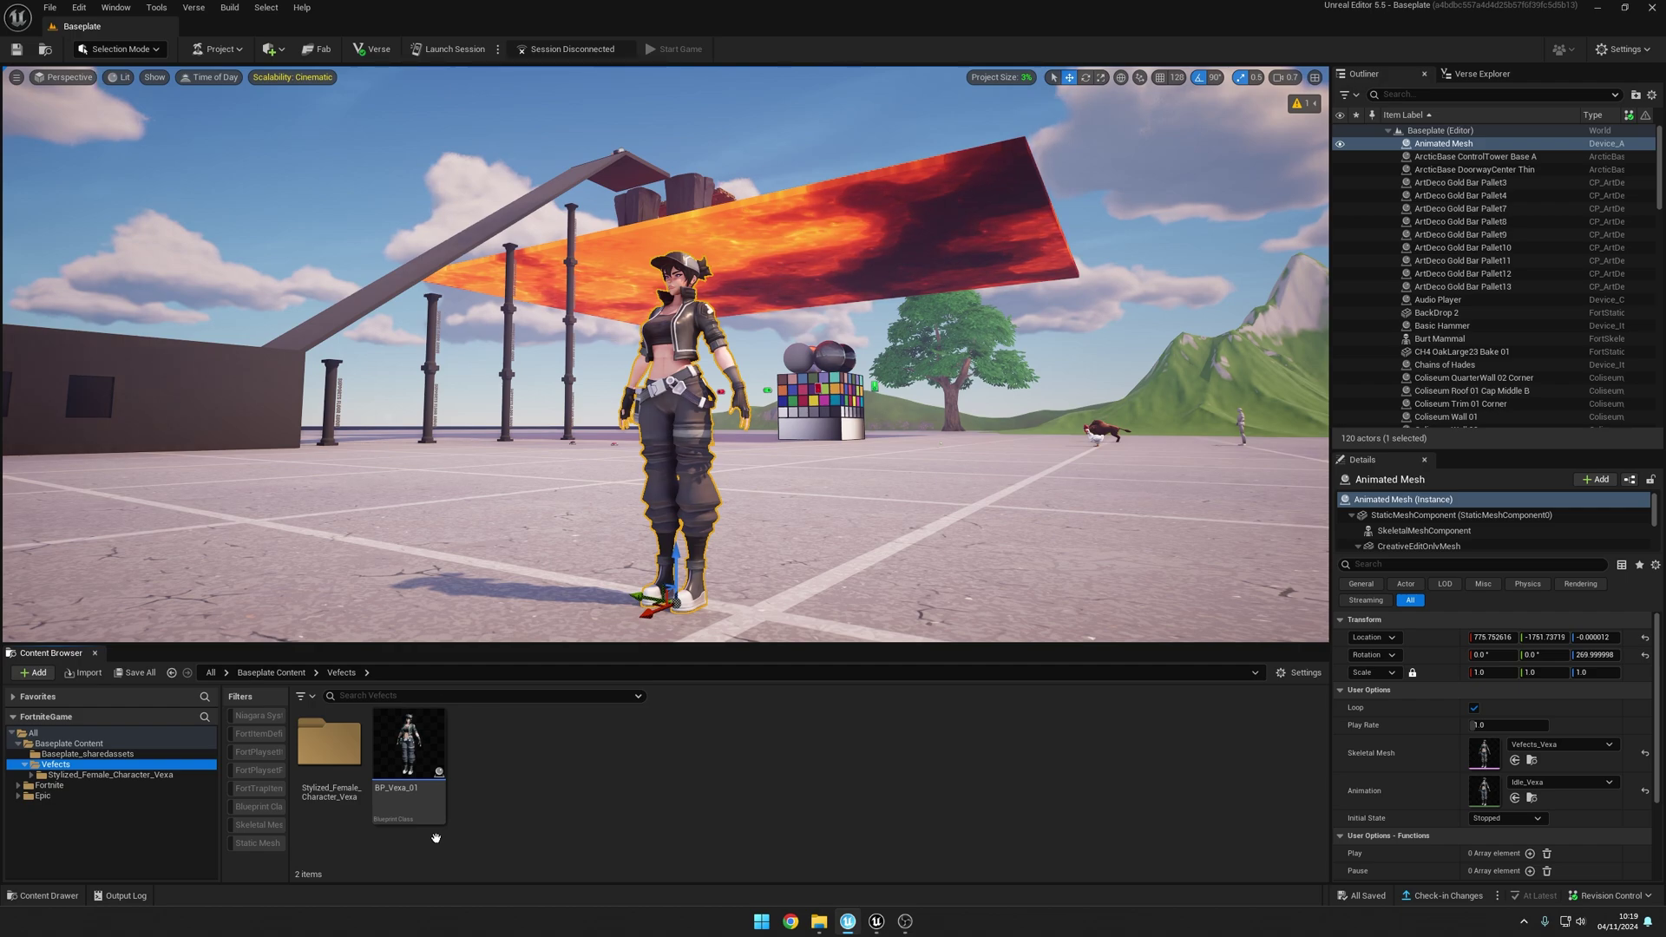
pyautogui.click(92, 735)
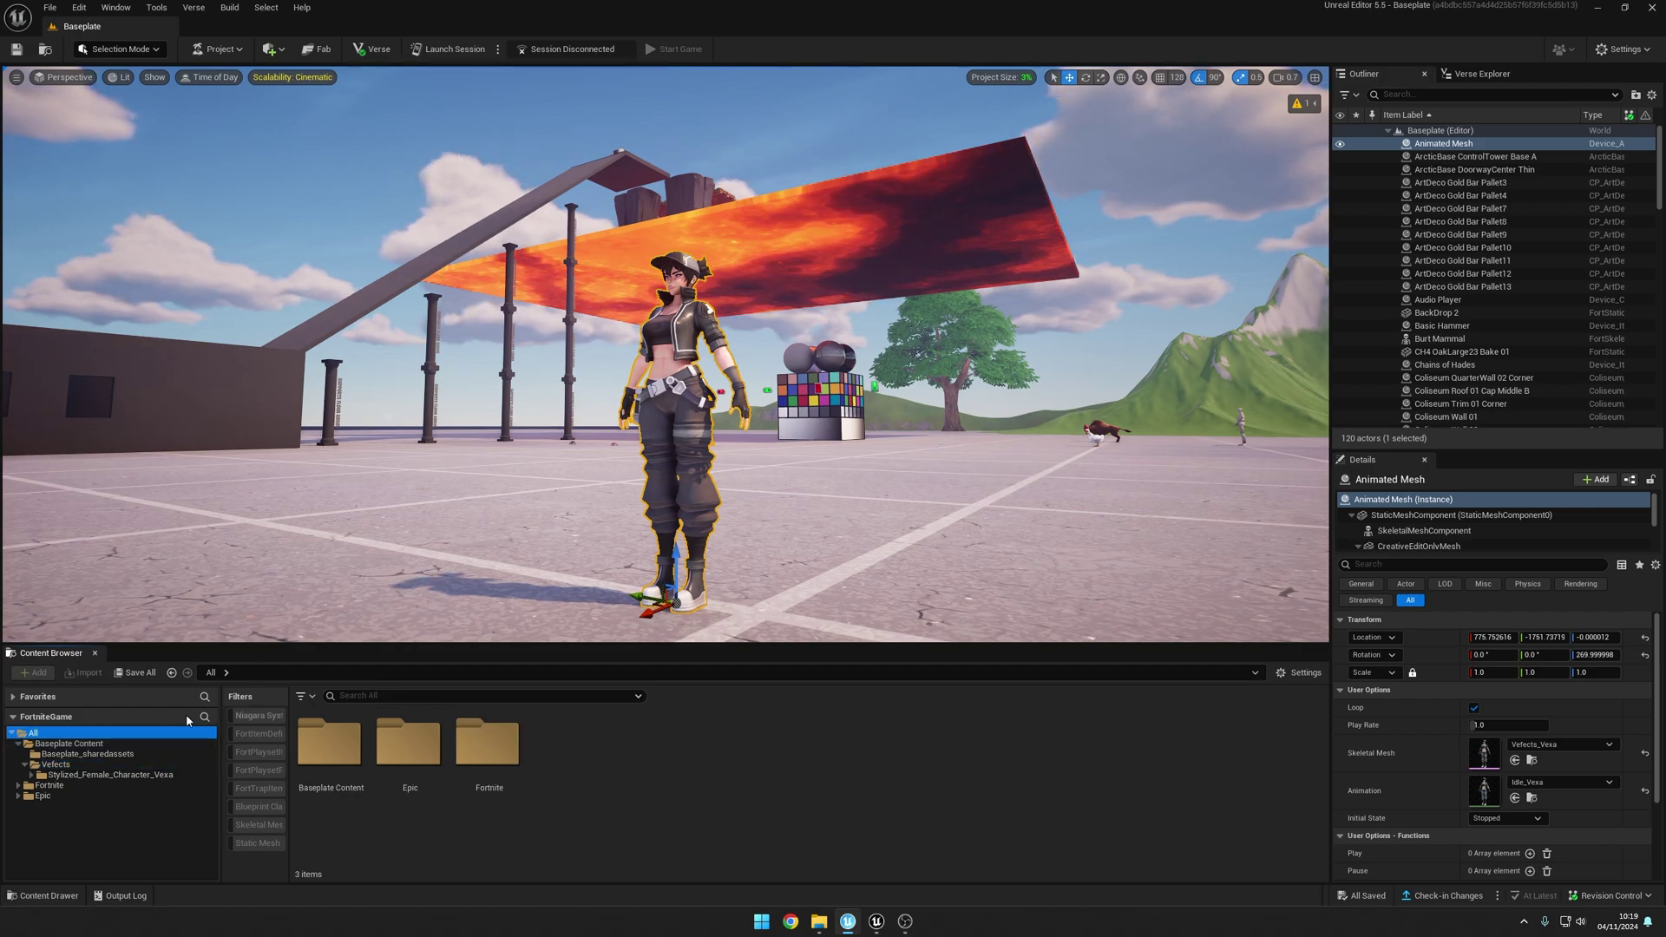
pyautogui.click(91, 744)
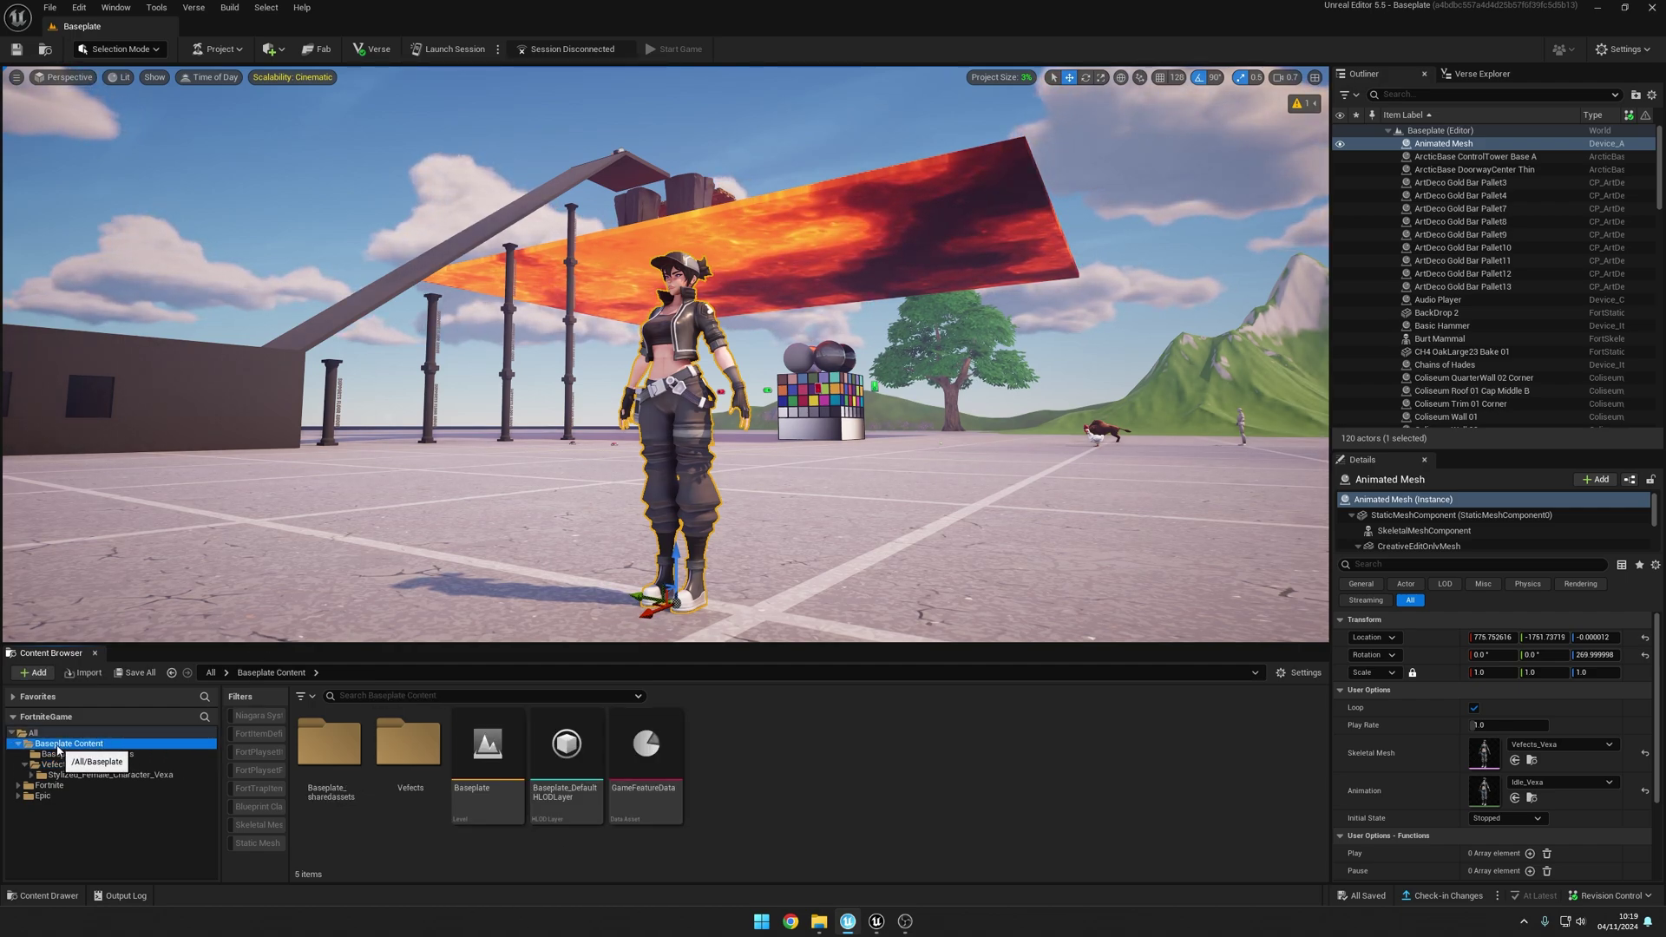
pyautogui.rightClick(78, 744)
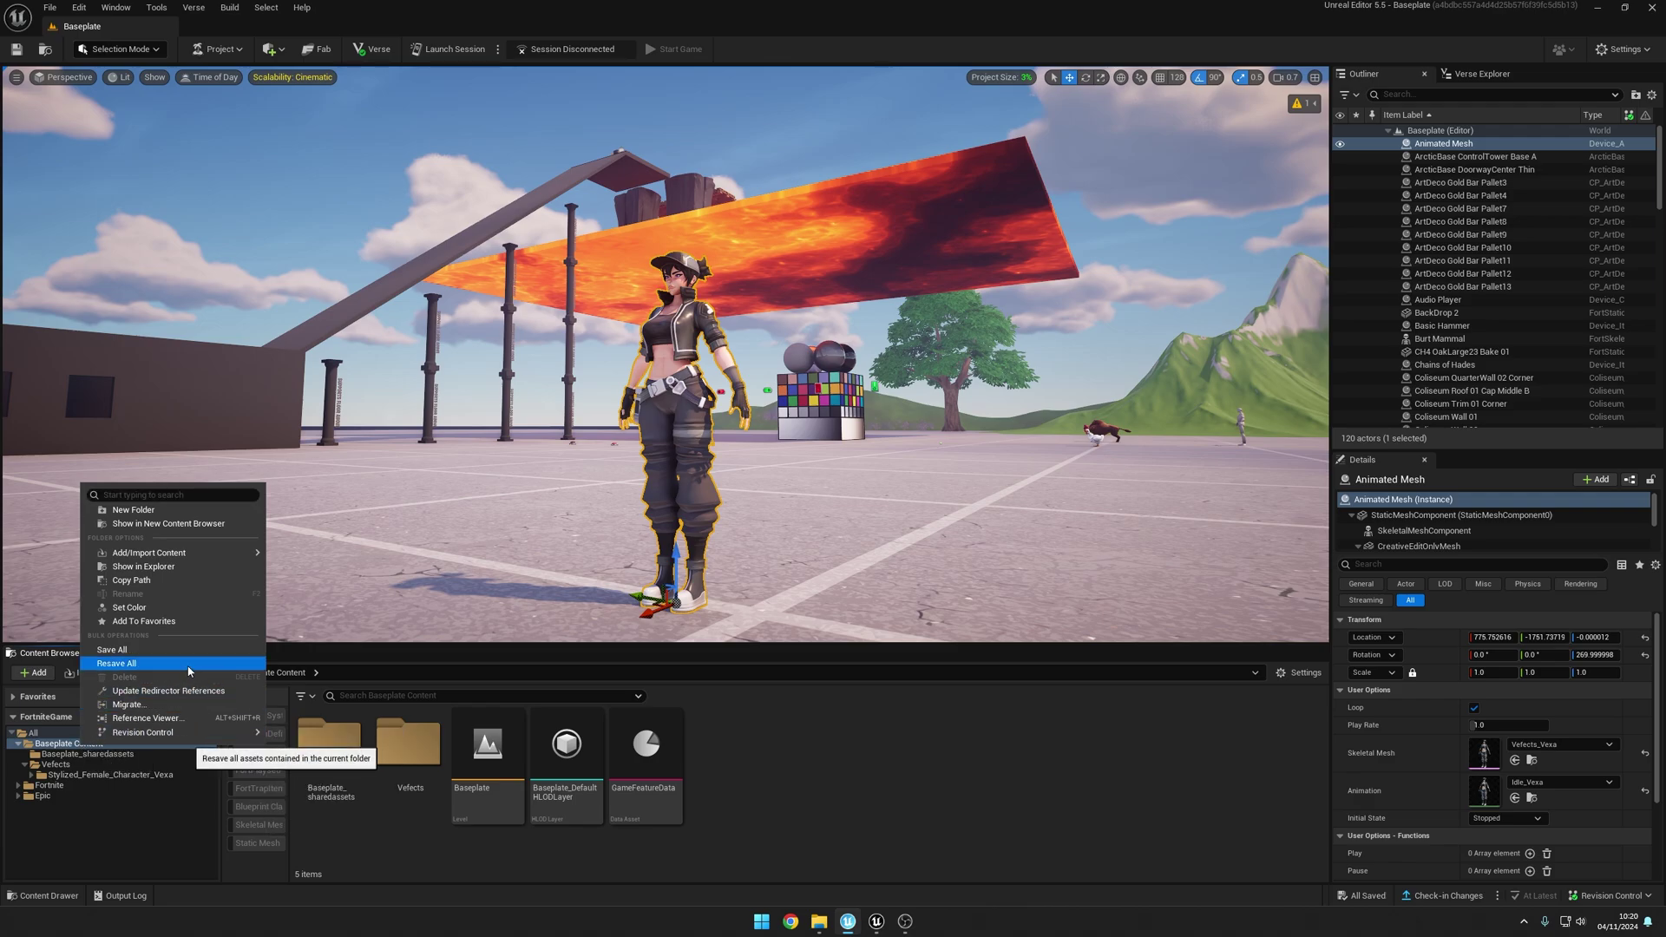
pyautogui.click(194, 569)
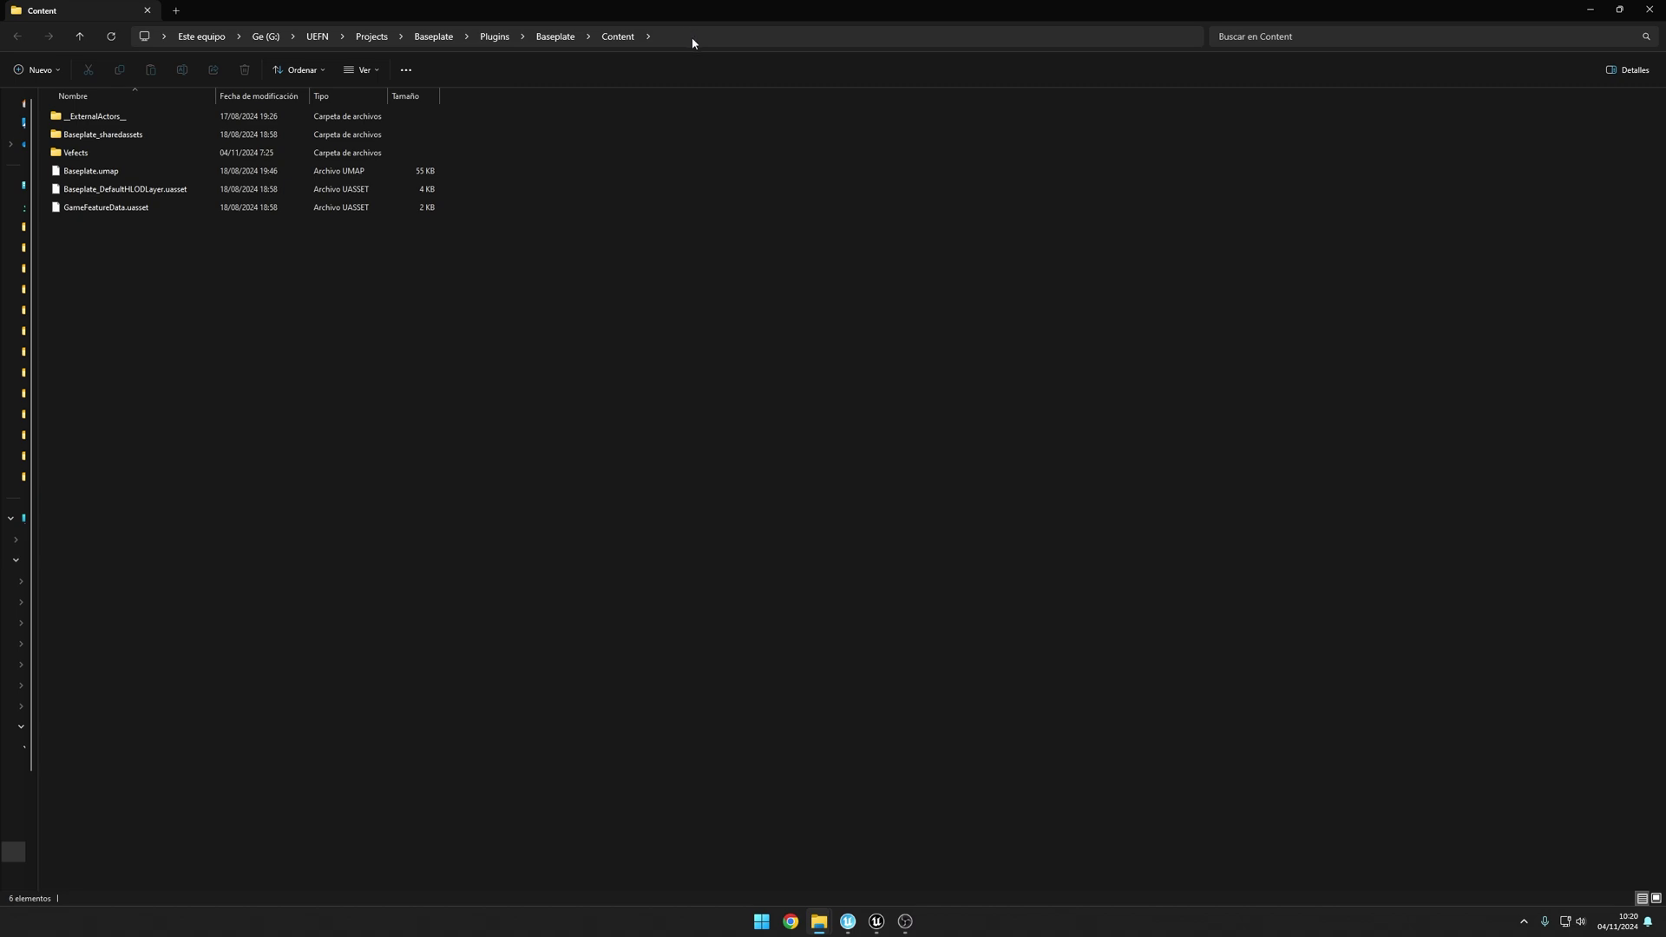
# Step: Paste the Baseplate Content path into the folder picker and migrate NS_ImpactBlood_01 there
pyautogui.hotkey('alt', 'Tab')
pyautogui.click(669, 235)
pyautogui.write('G:\\UEFN\\Projects\\Baseplate\\Plugins\\Baseplate\\Content')
pyautogui.press('Return')
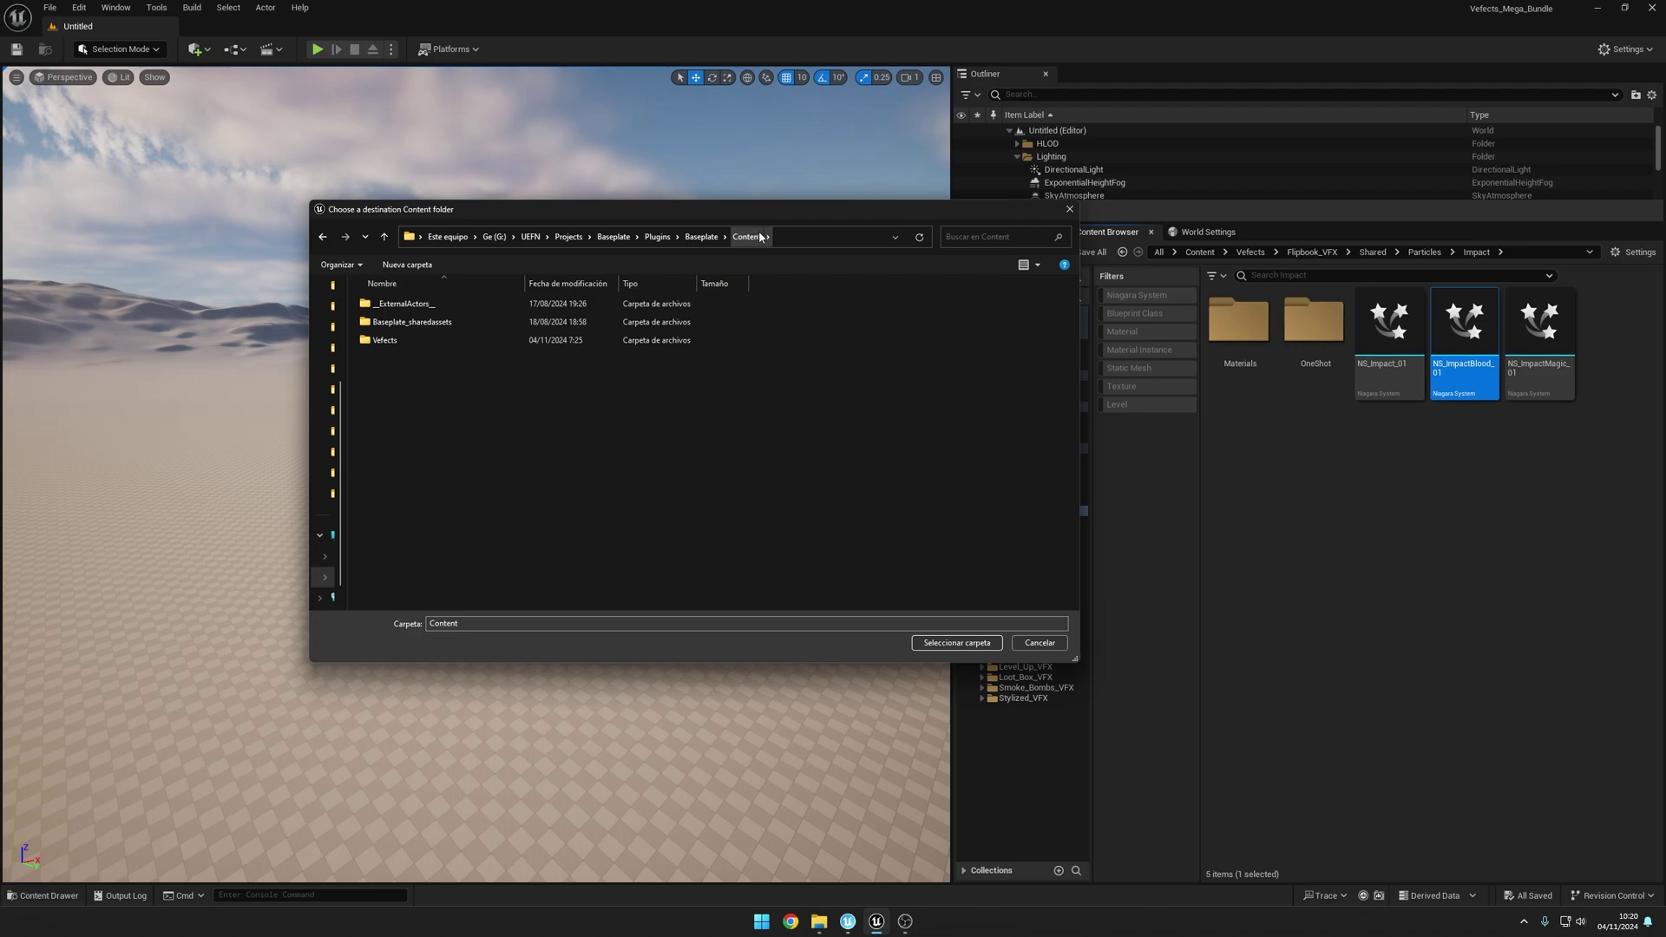
pyautogui.click(950, 644)
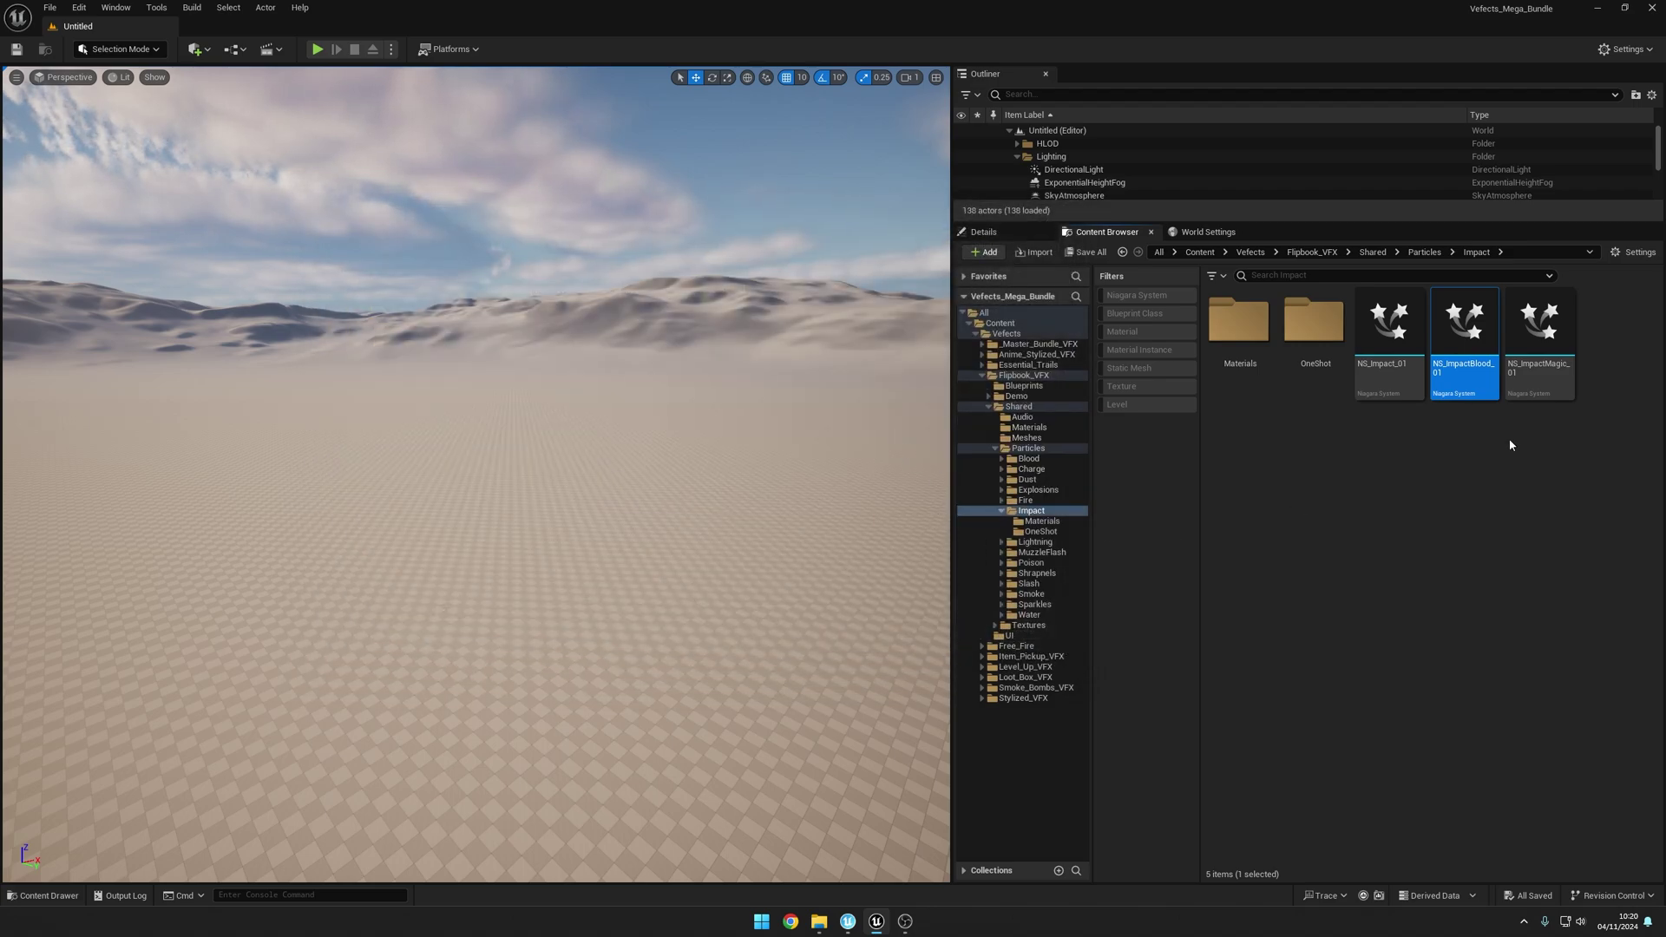
# Step: In the Baseplate project, browse Vefects/Flipbook_VFX/Shared/Particles/Impact to find NS_ImpactBlood_01
pyautogui.click(846, 921)
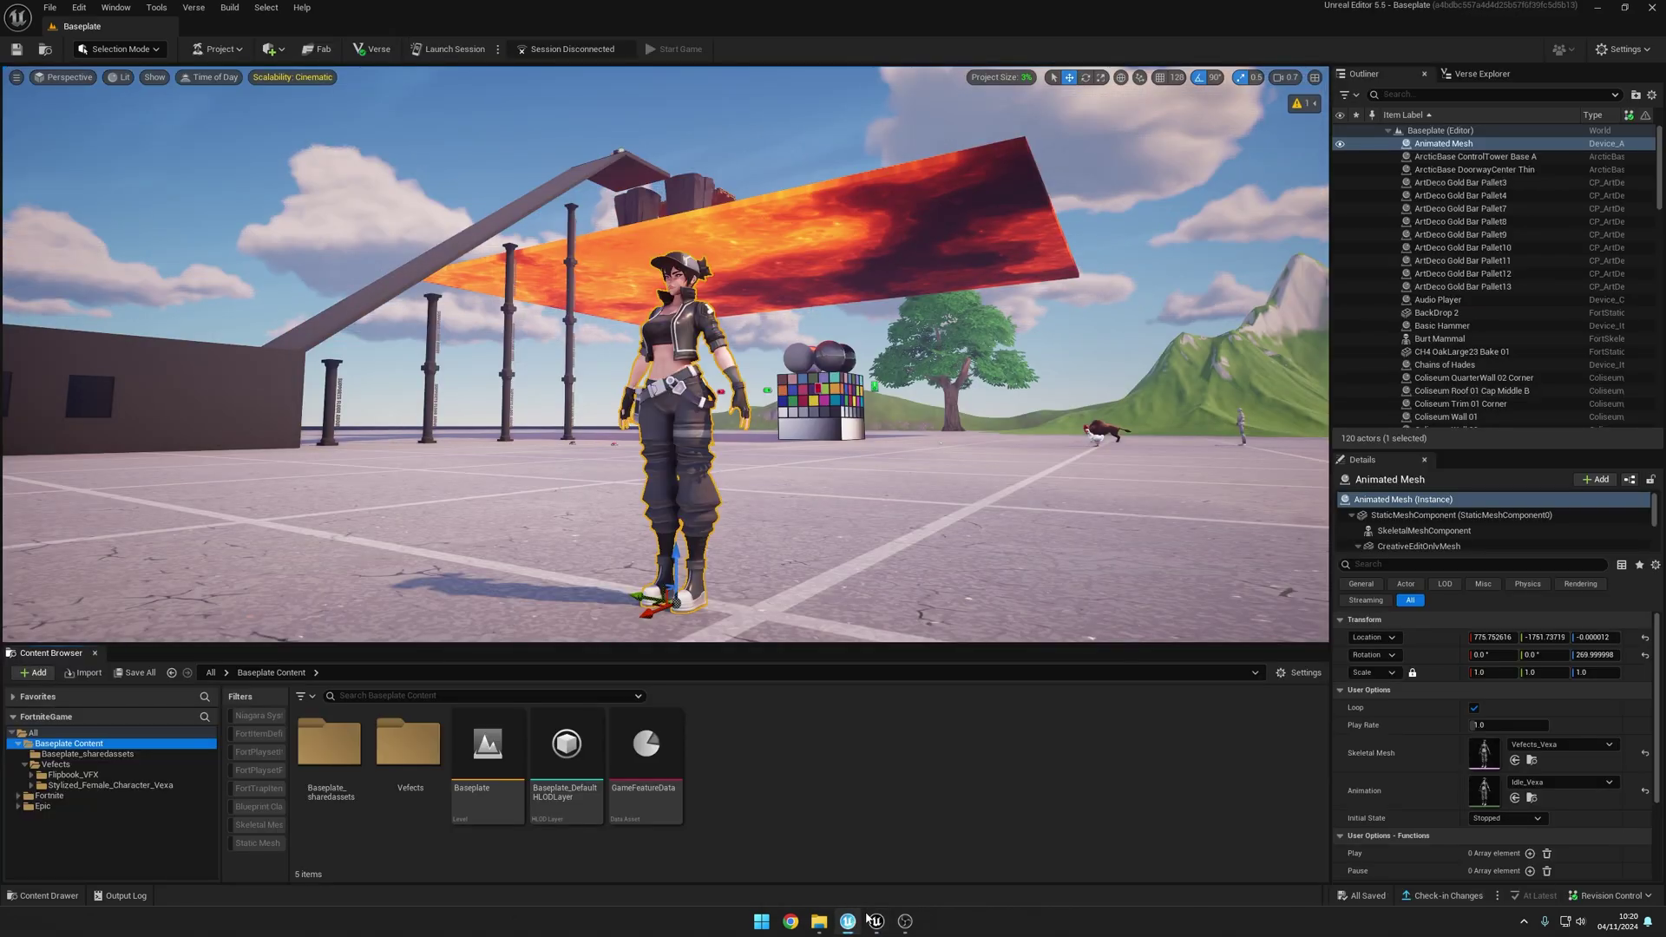
pyautogui.doubleClick(130, 764)
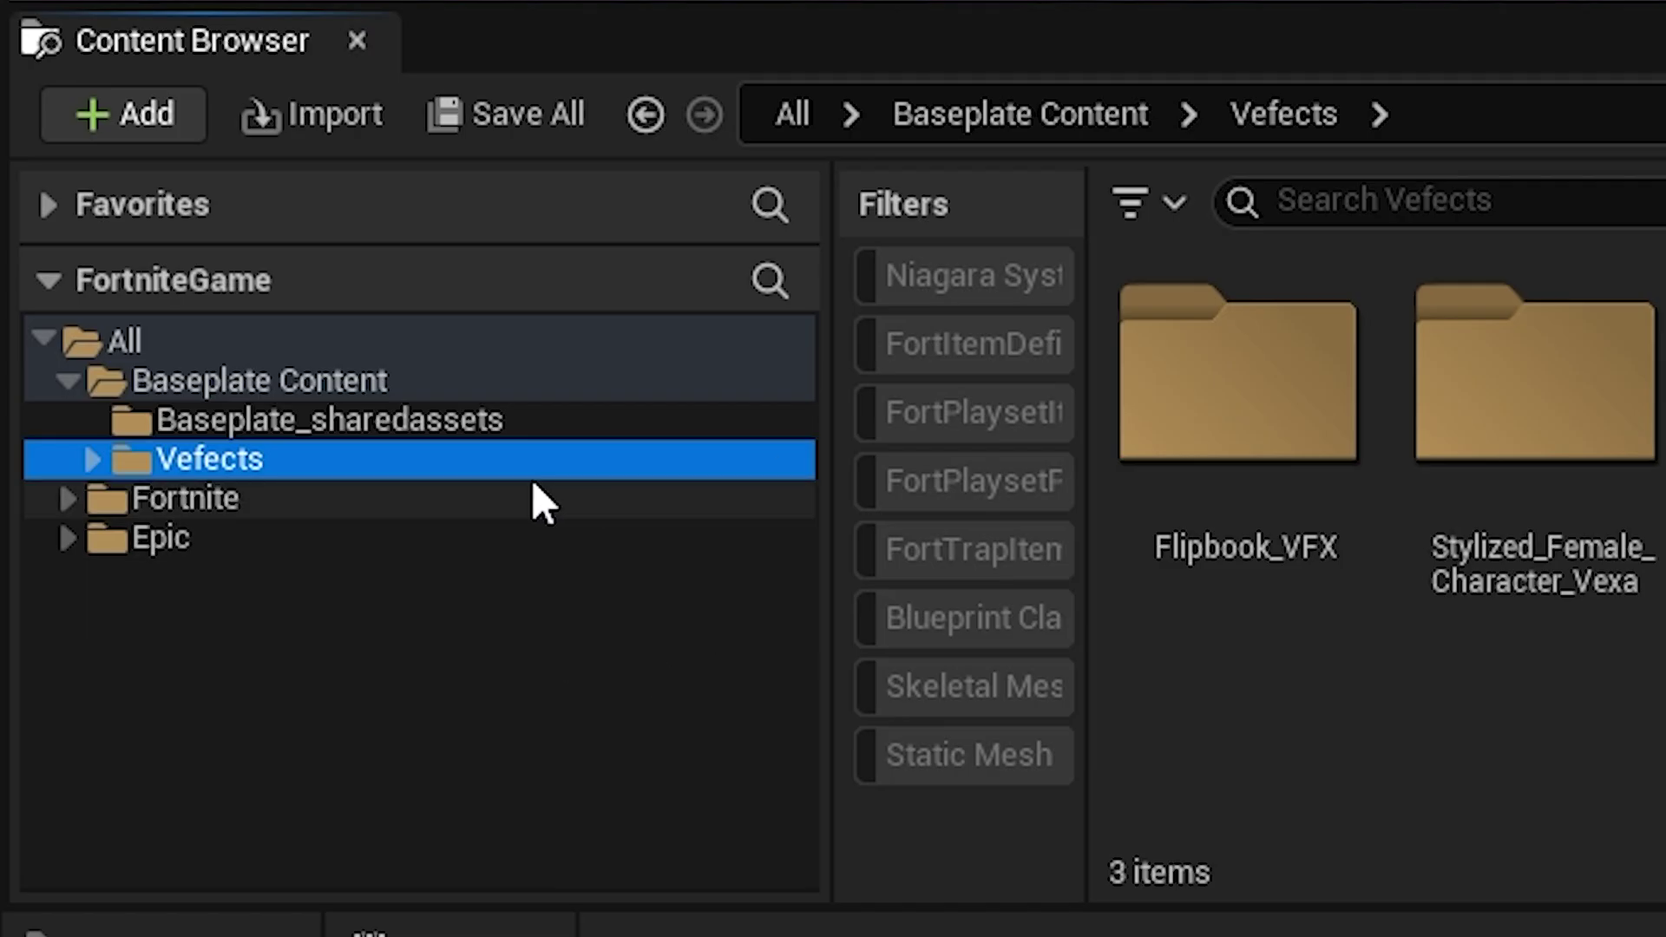
pyautogui.doubleClick(477, 469)
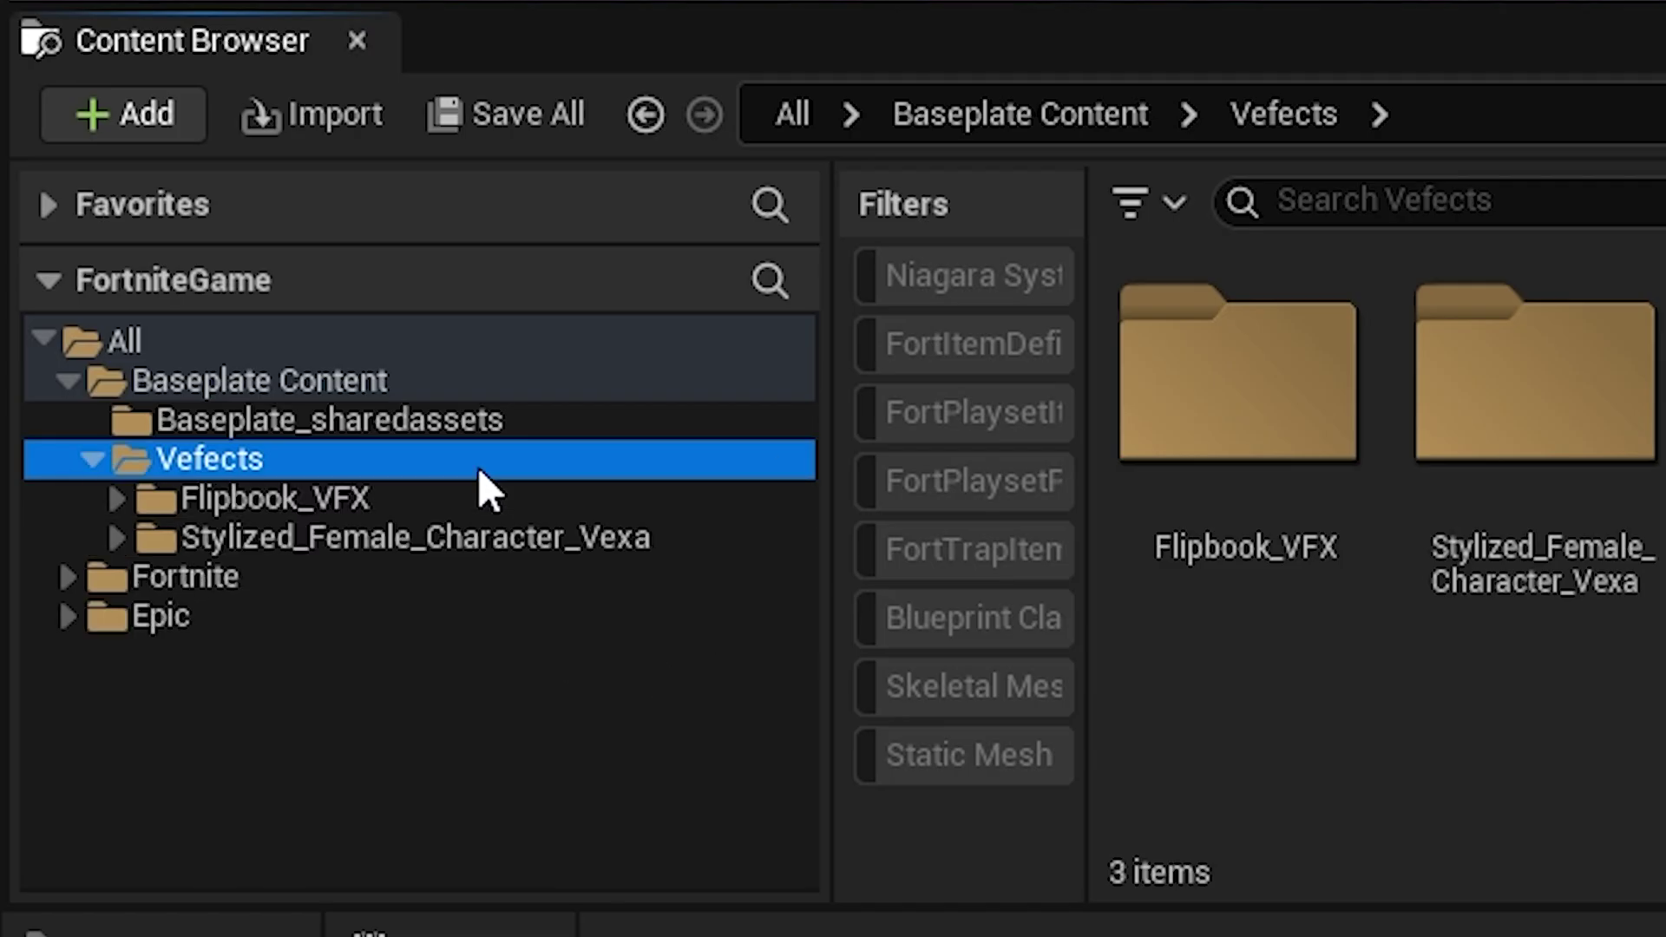
pyautogui.doubleClick(290, 502)
pyautogui.doubleClick(403, 540)
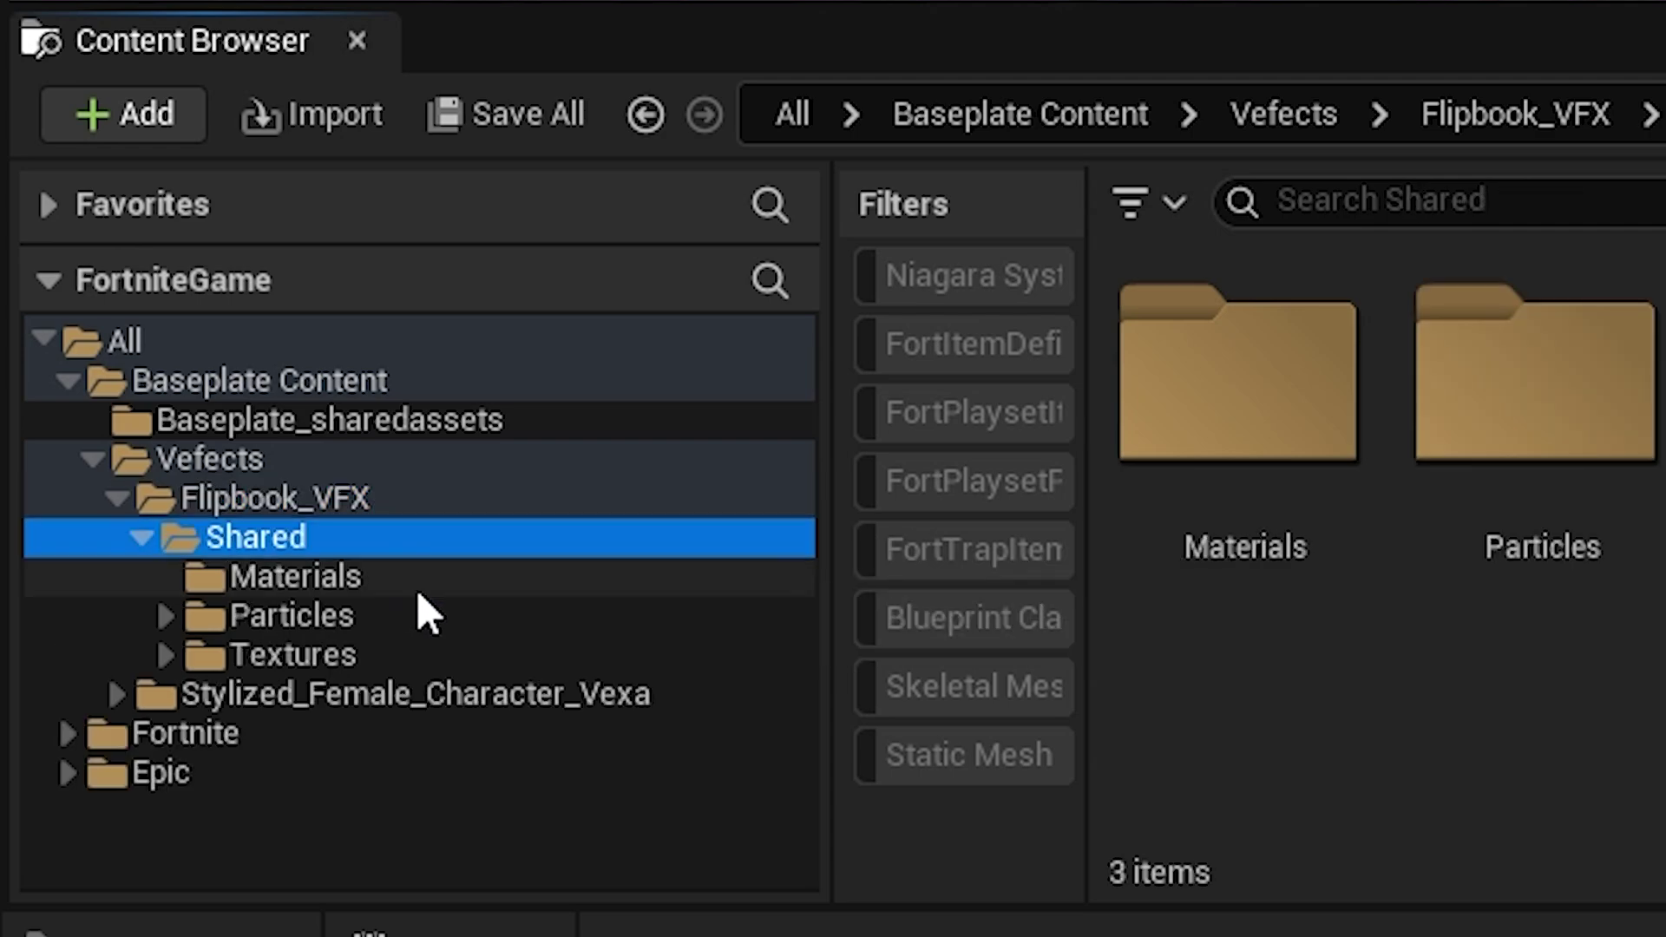
pyautogui.doubleClick(422, 615)
pyautogui.doubleClick(399, 655)
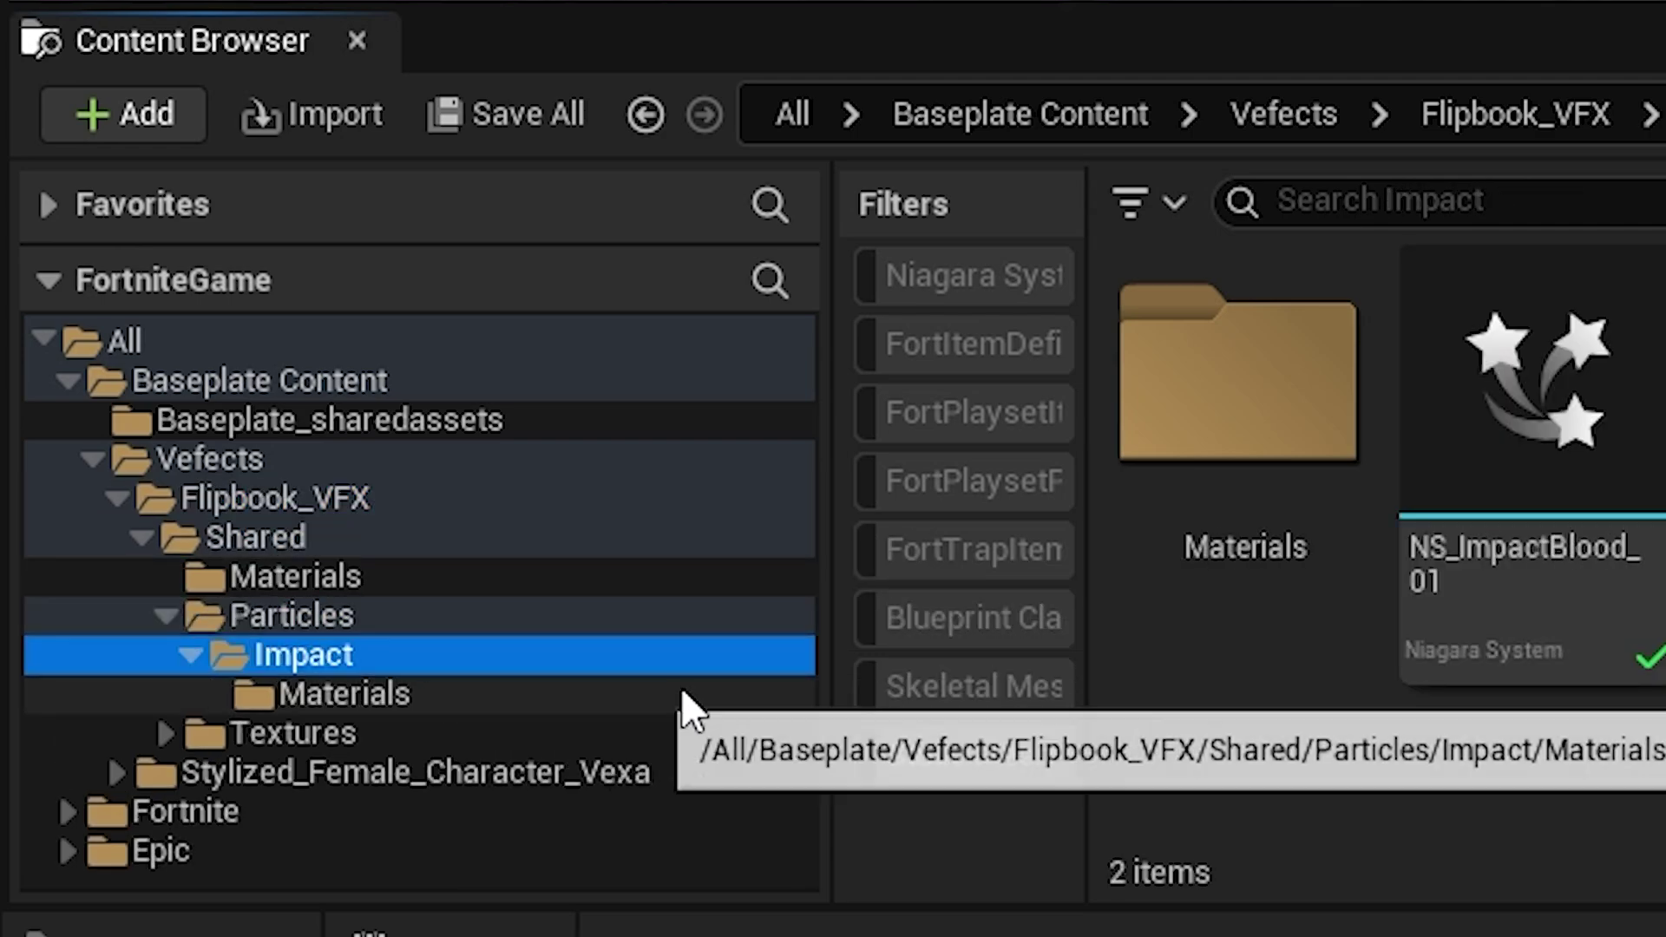
pyautogui.moveTo(1543, 529)
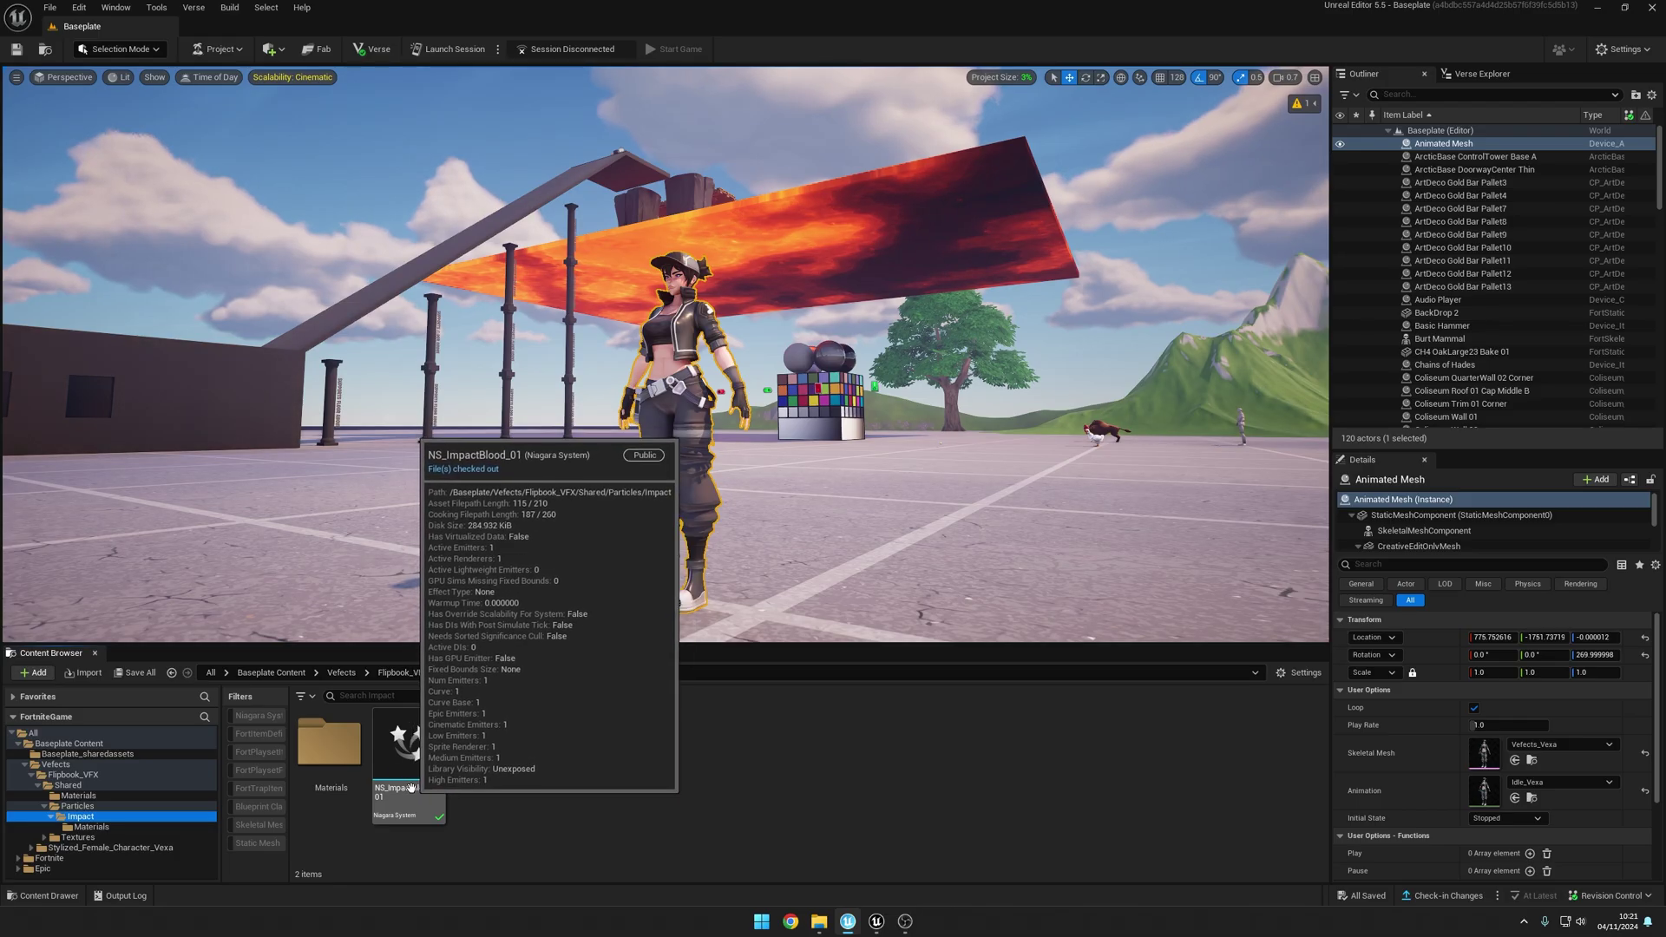
pyautogui.moveTo(425, 779); pyautogui.dragTo(591, 468)
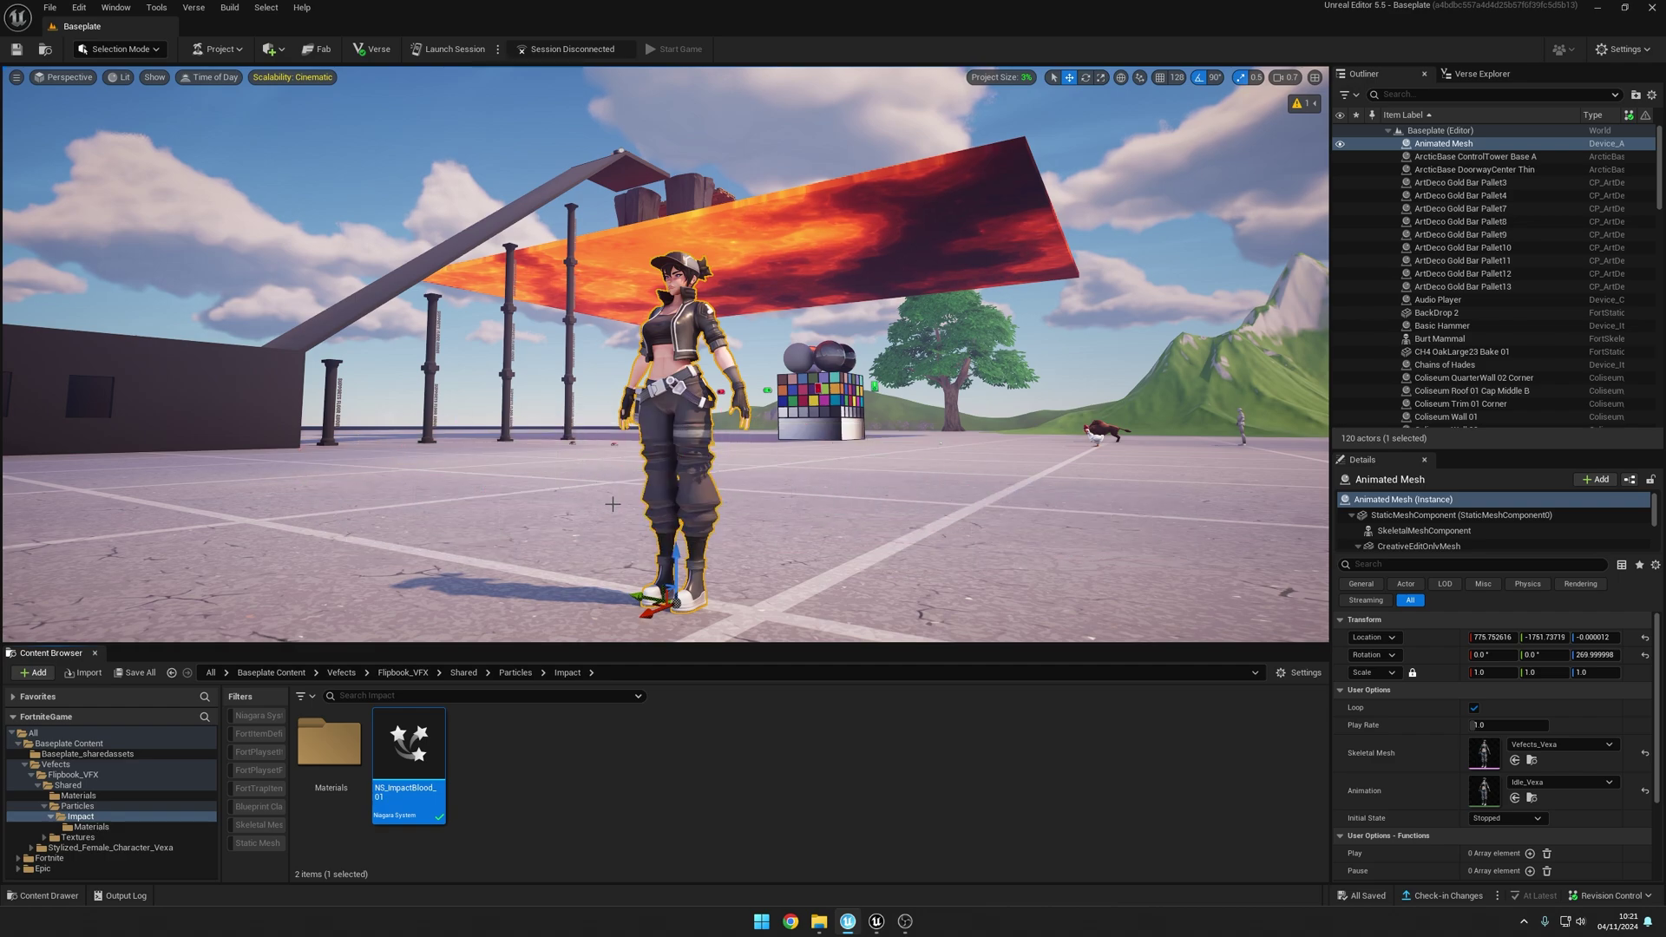
# Step: Open NS_ImpactBlood_01 in a maximized Niagara editor and show its system properties
pyautogui.doubleClick(409, 751)
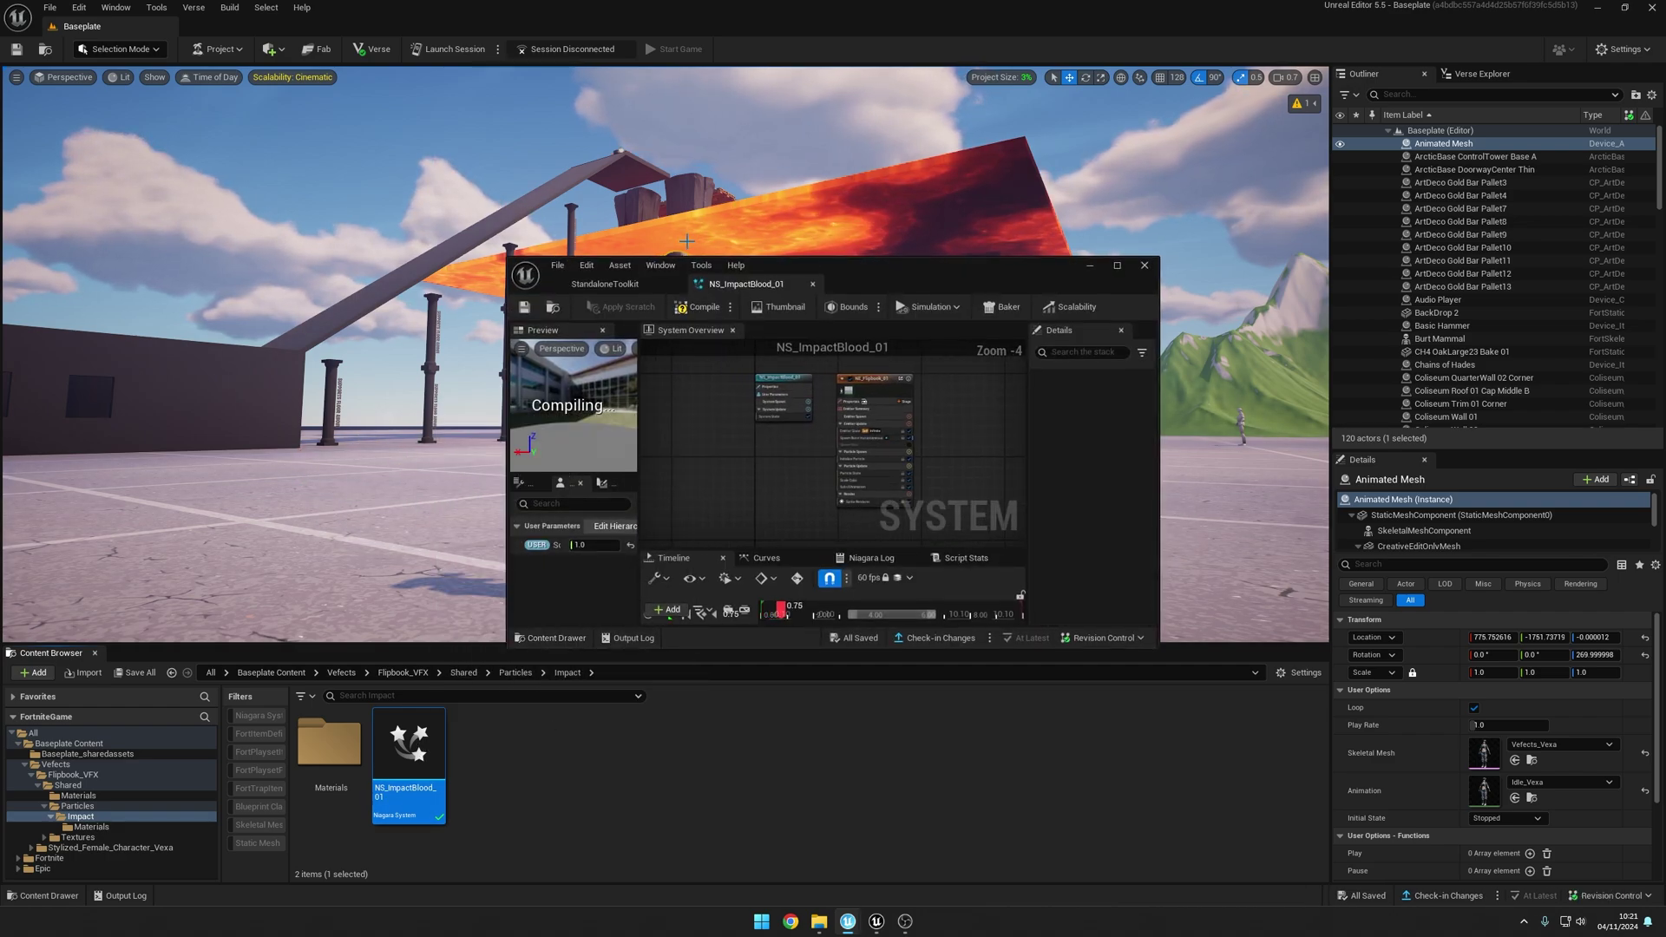
pyautogui.click(1117, 265)
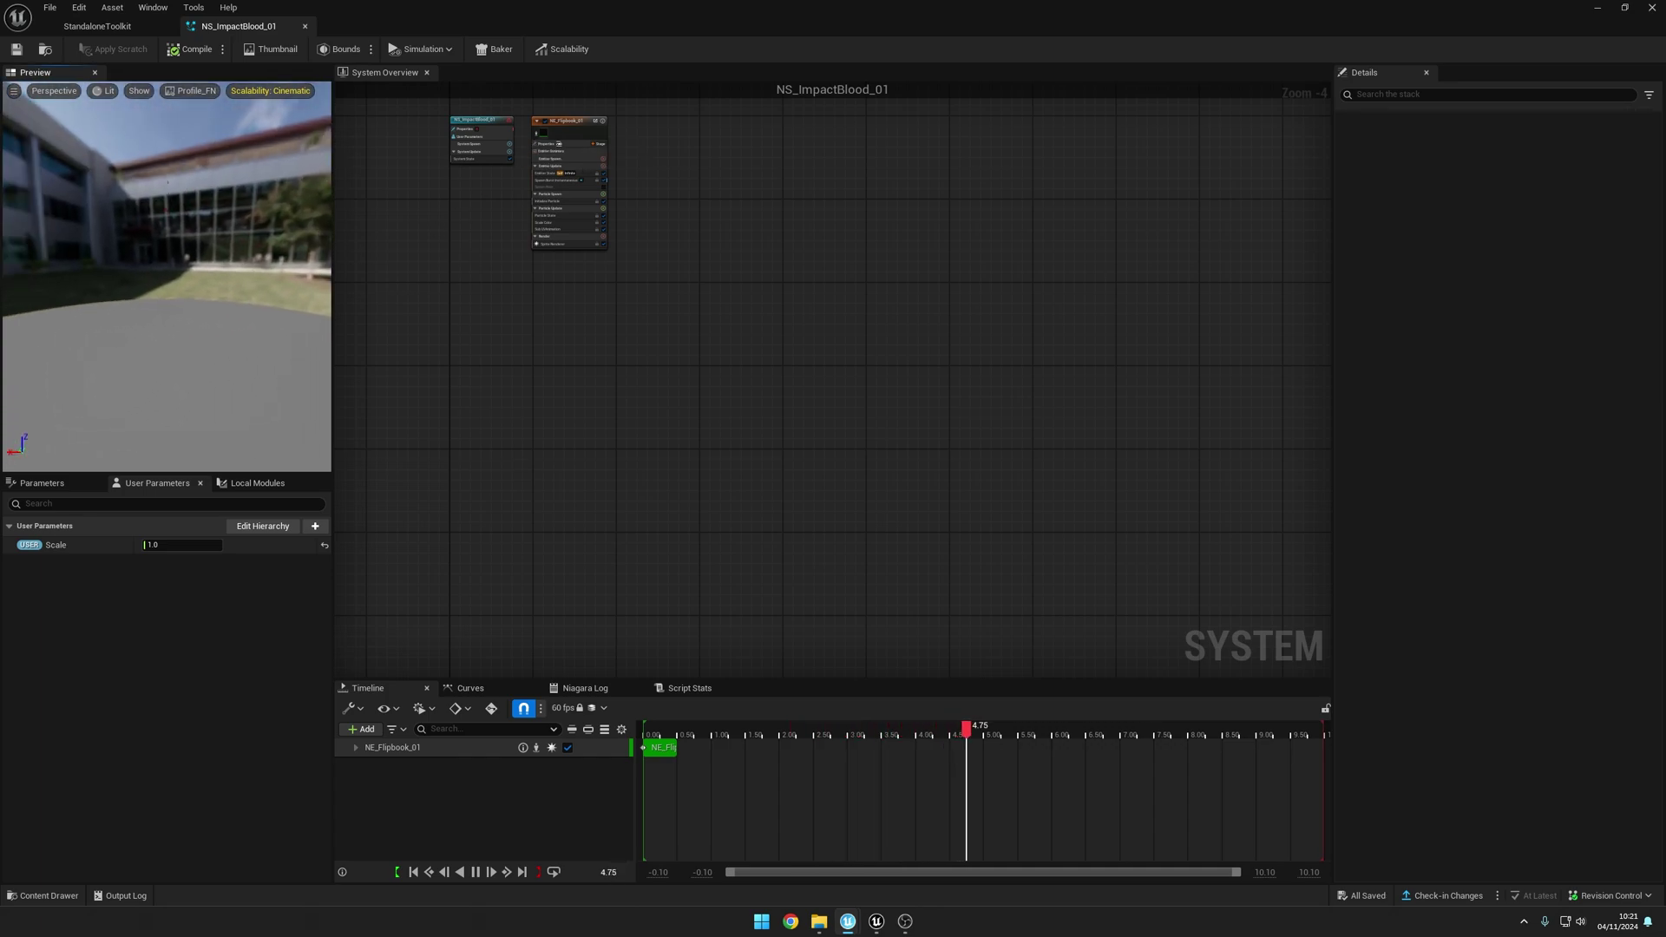
pyautogui.moveTo(482, 137); pyautogui.dragTo(608, 295, button='right')
pyautogui.scroll(4, 609, 295)
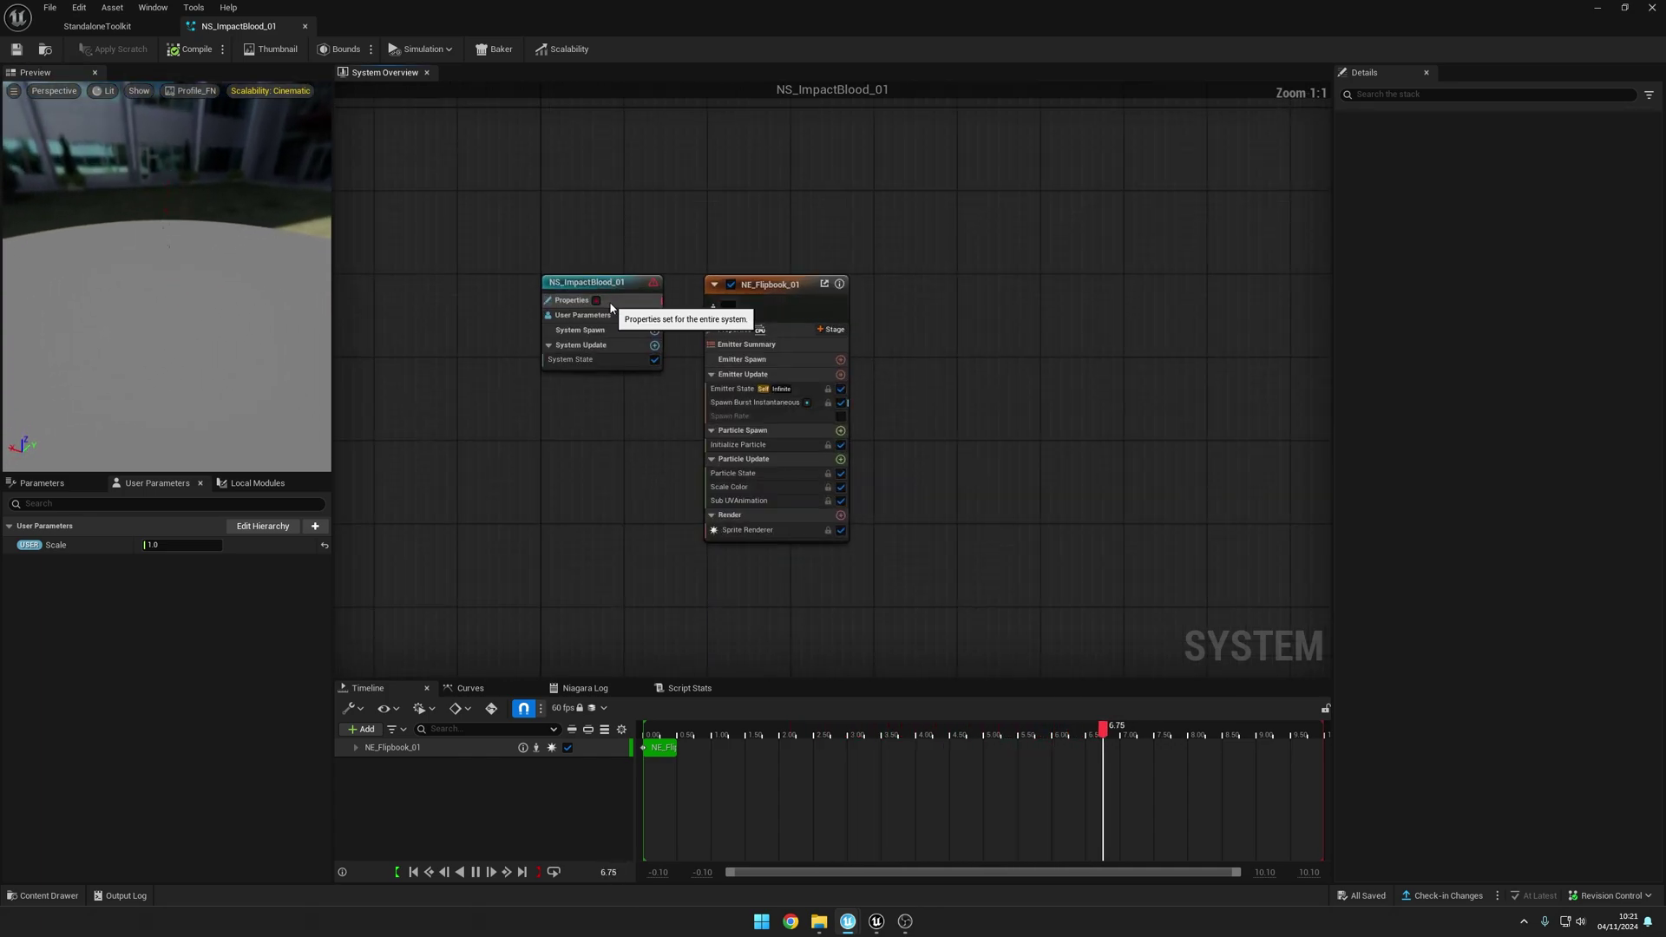
pyautogui.click(605, 303)
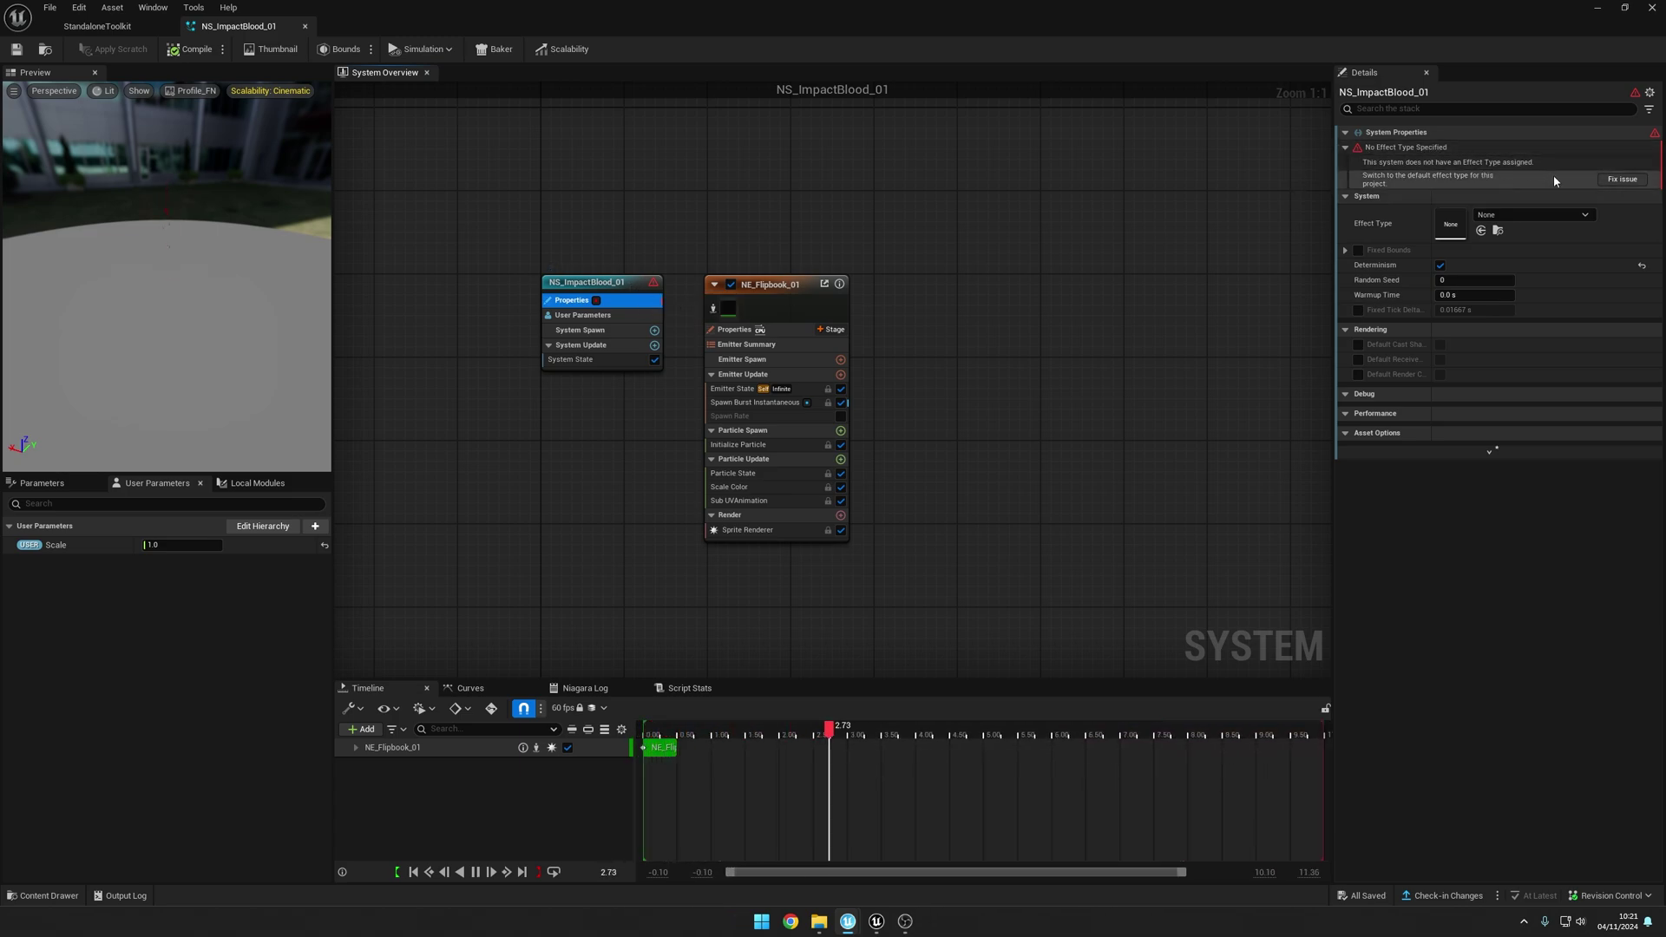
pyautogui.click(1482, 180)
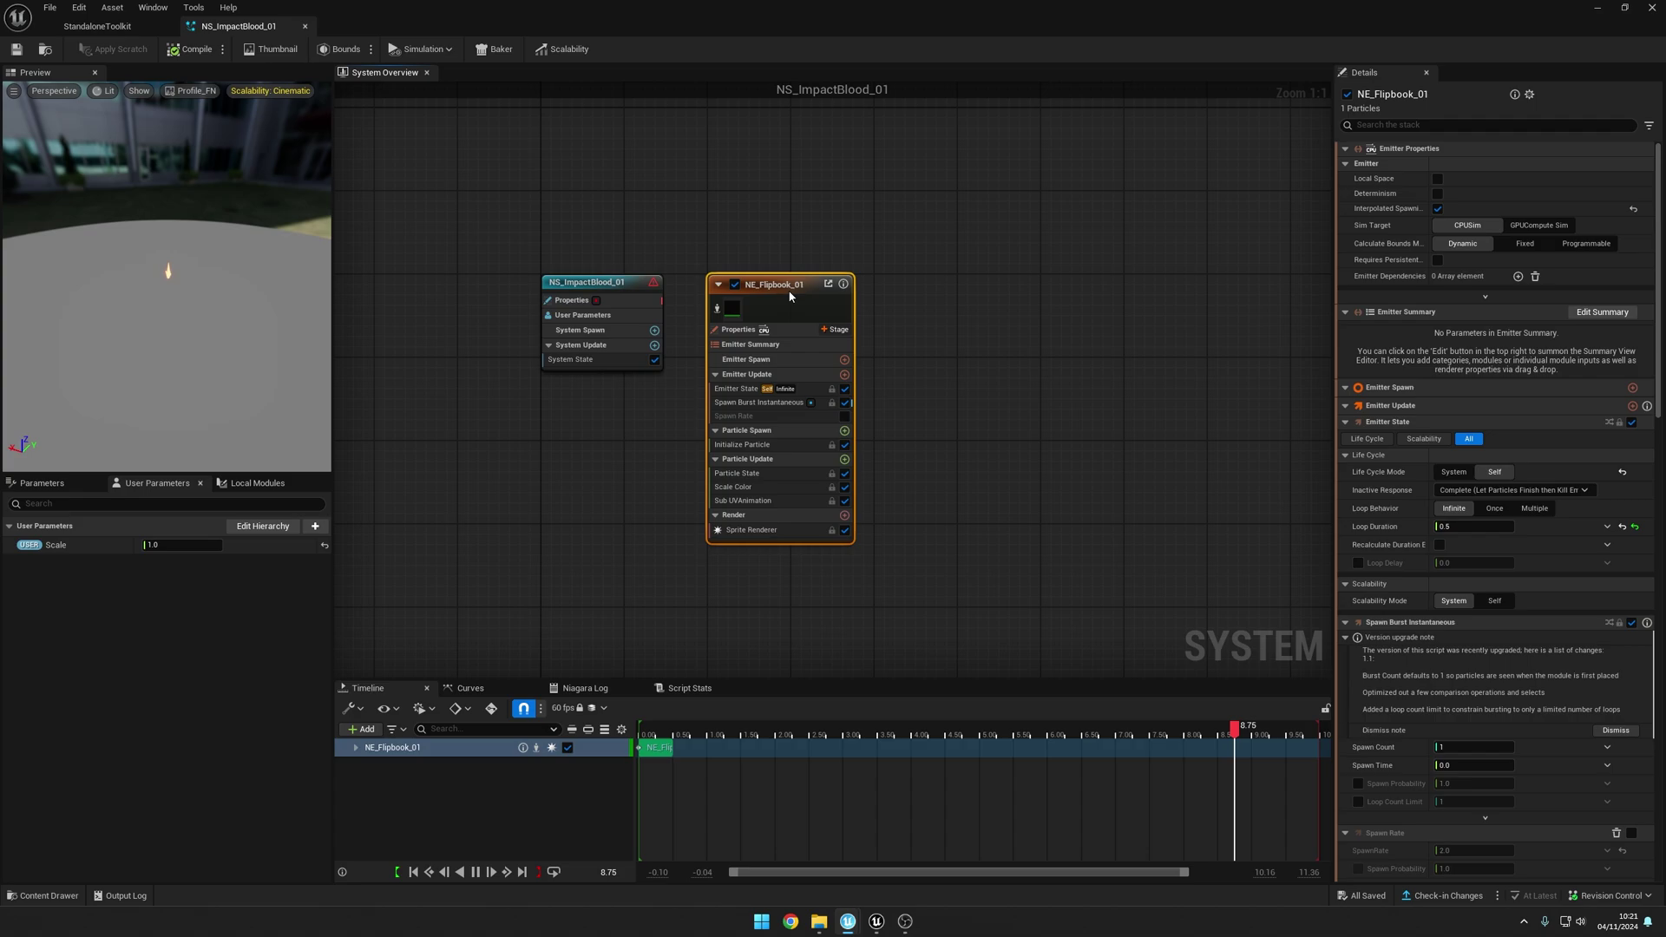
pyautogui.click(785, 284)
pyautogui.click(792, 251)
pyautogui.click(610, 306)
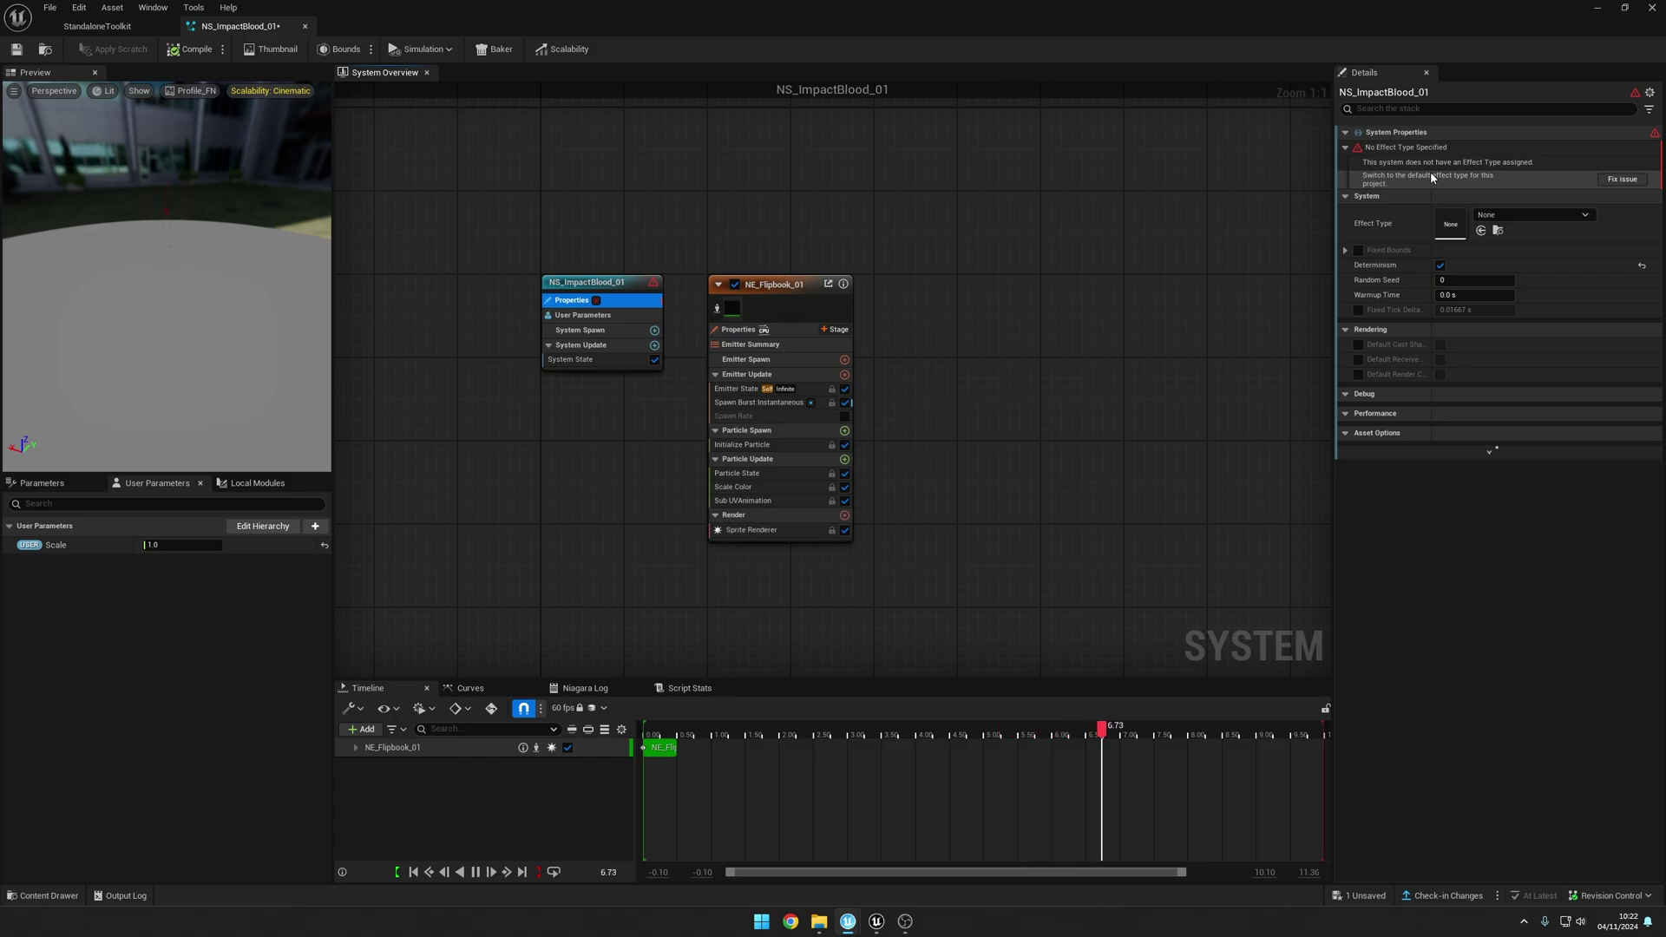
pyautogui.moveTo(84, 262)
pyautogui.mouseDown()
pyautogui.moveTo(84, 313)
pyautogui.moveTo(84, 251)
pyautogui.mouseUp()
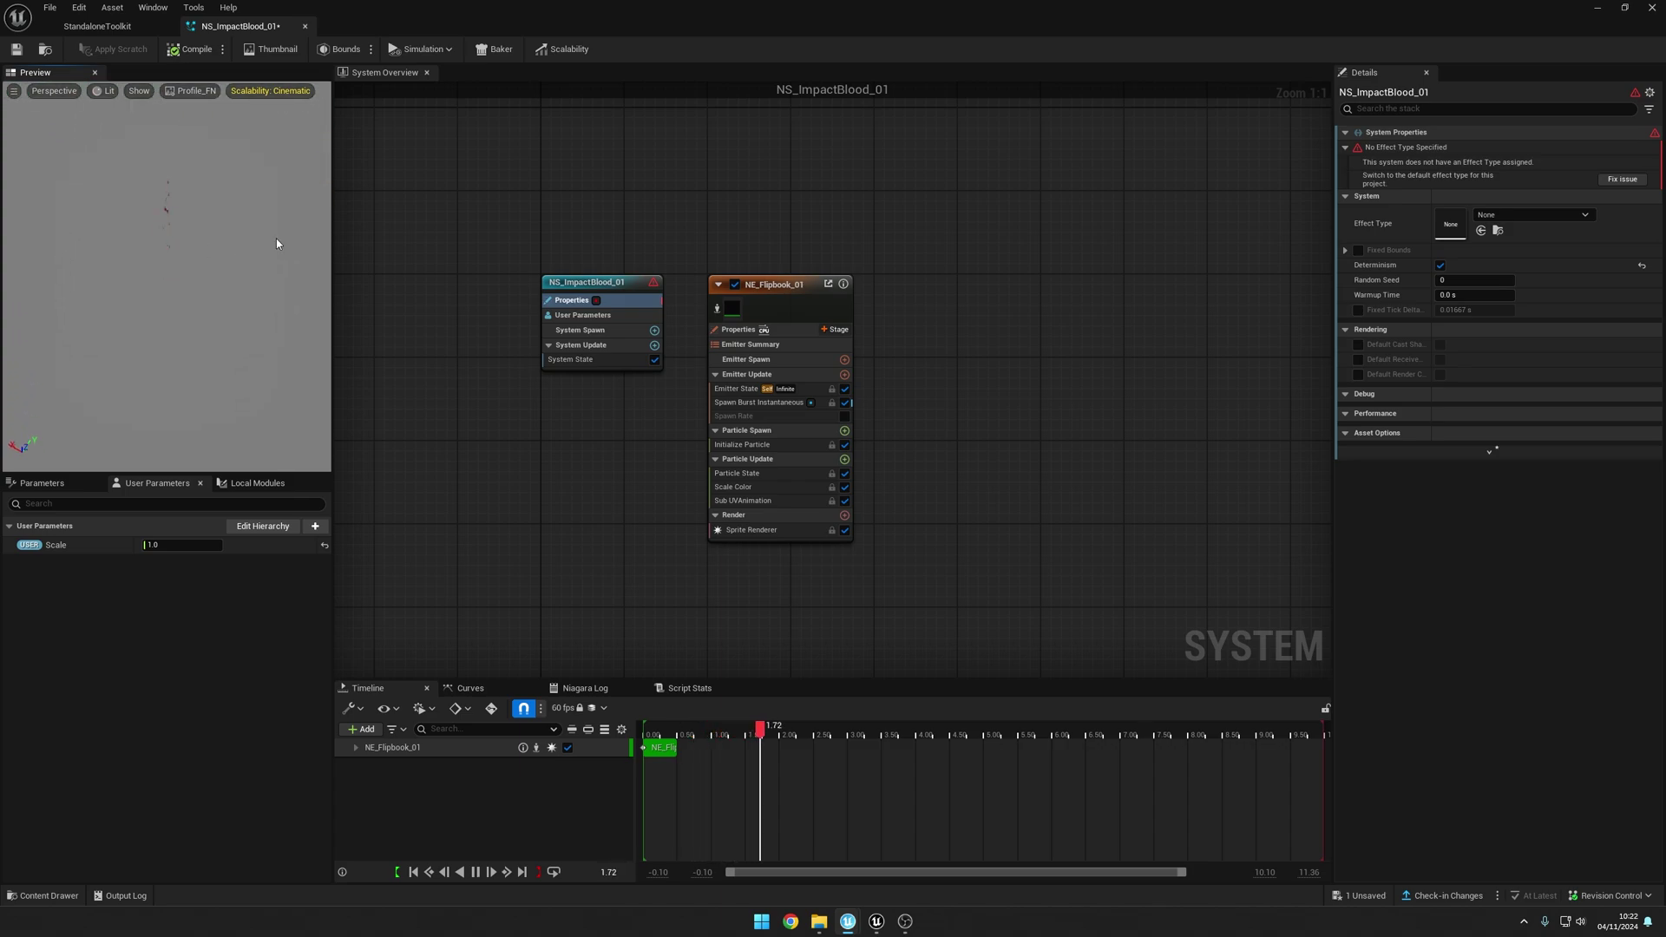
# Step: Apply the UEFN_DefaultEffectType fix to NS_ImpactBlood_01 and save the system
pyautogui.click(1522, 178)
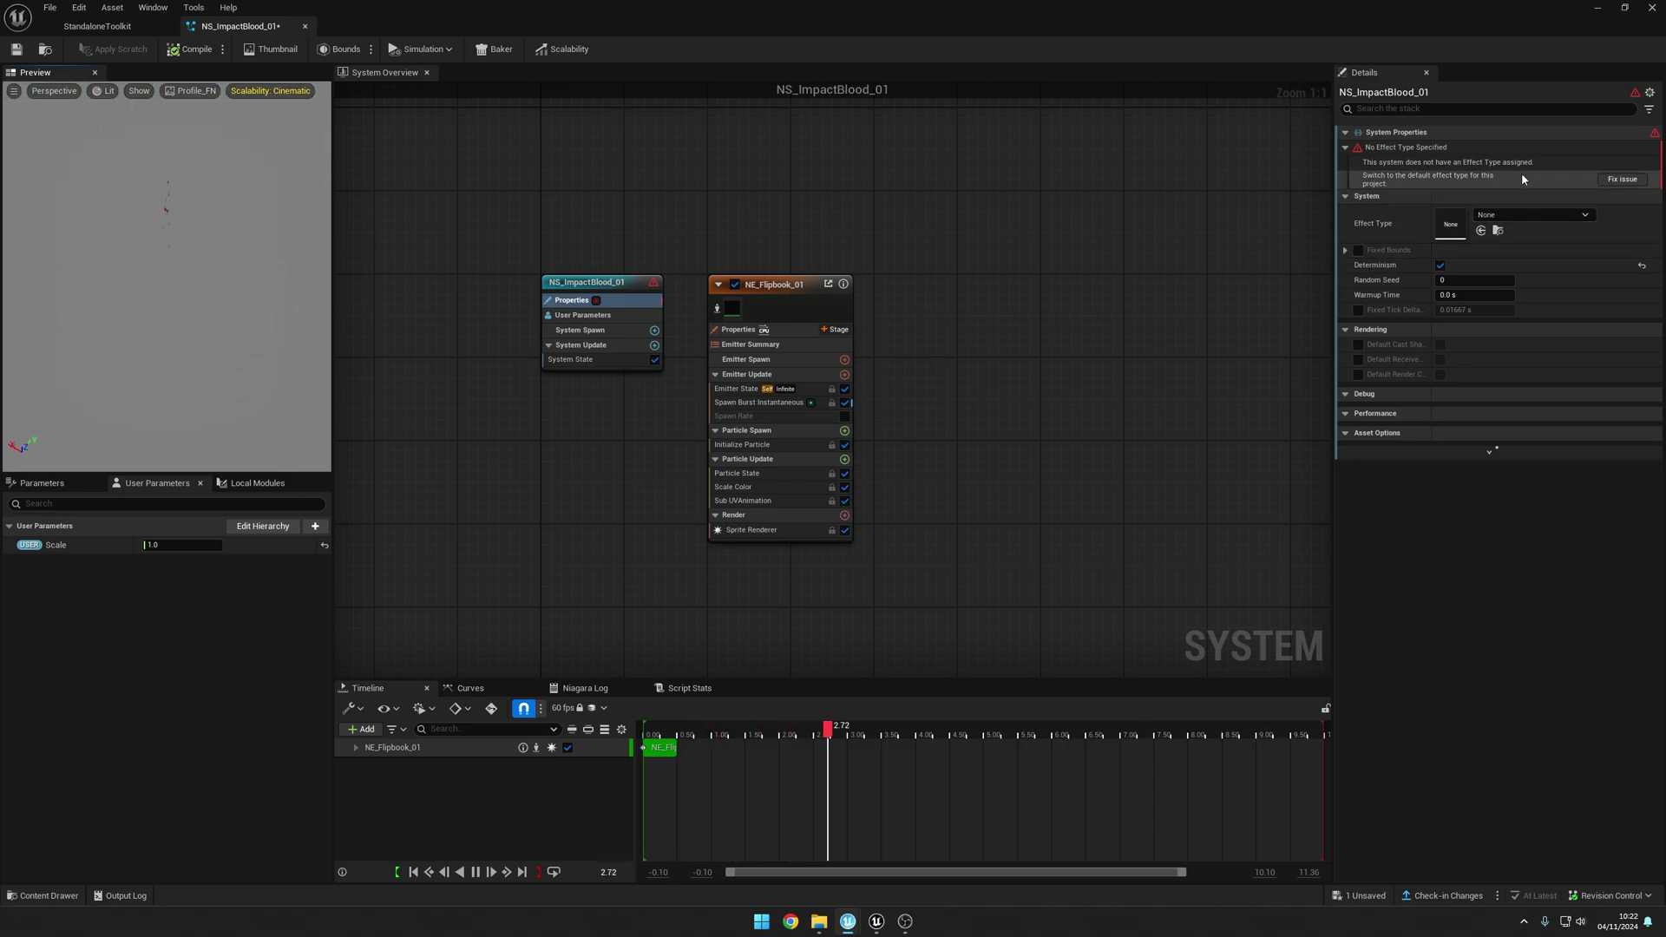
pyautogui.click(1620, 182)
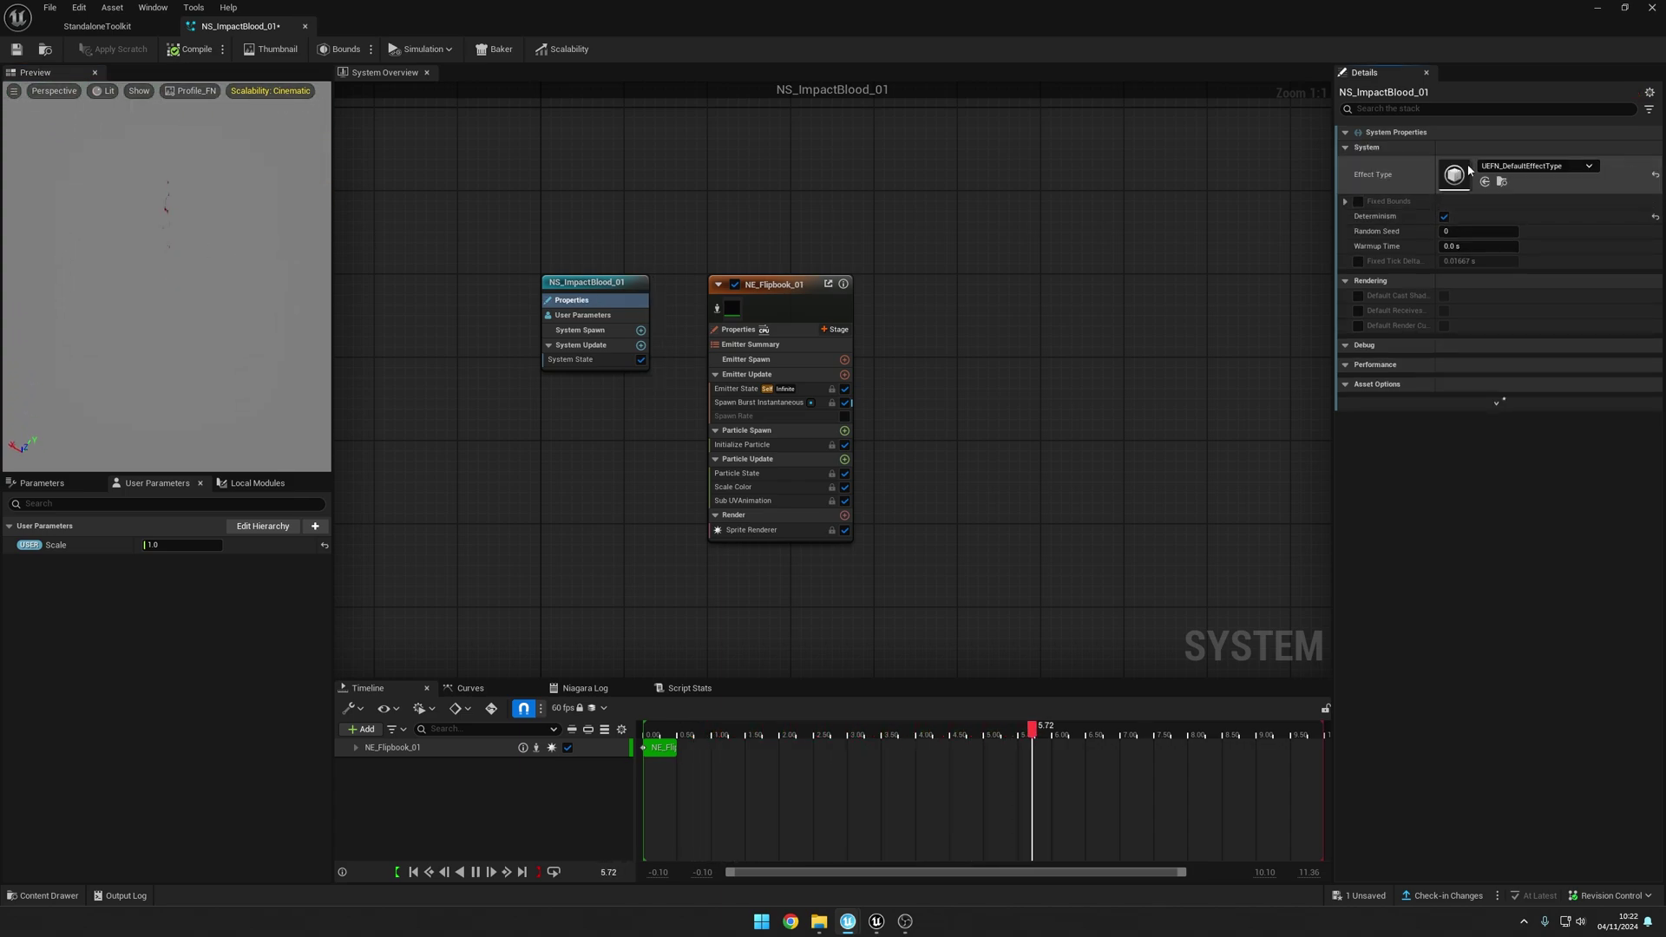
pyautogui.click(1566, 168)
pyautogui.scroll(-3, 1594, 390)
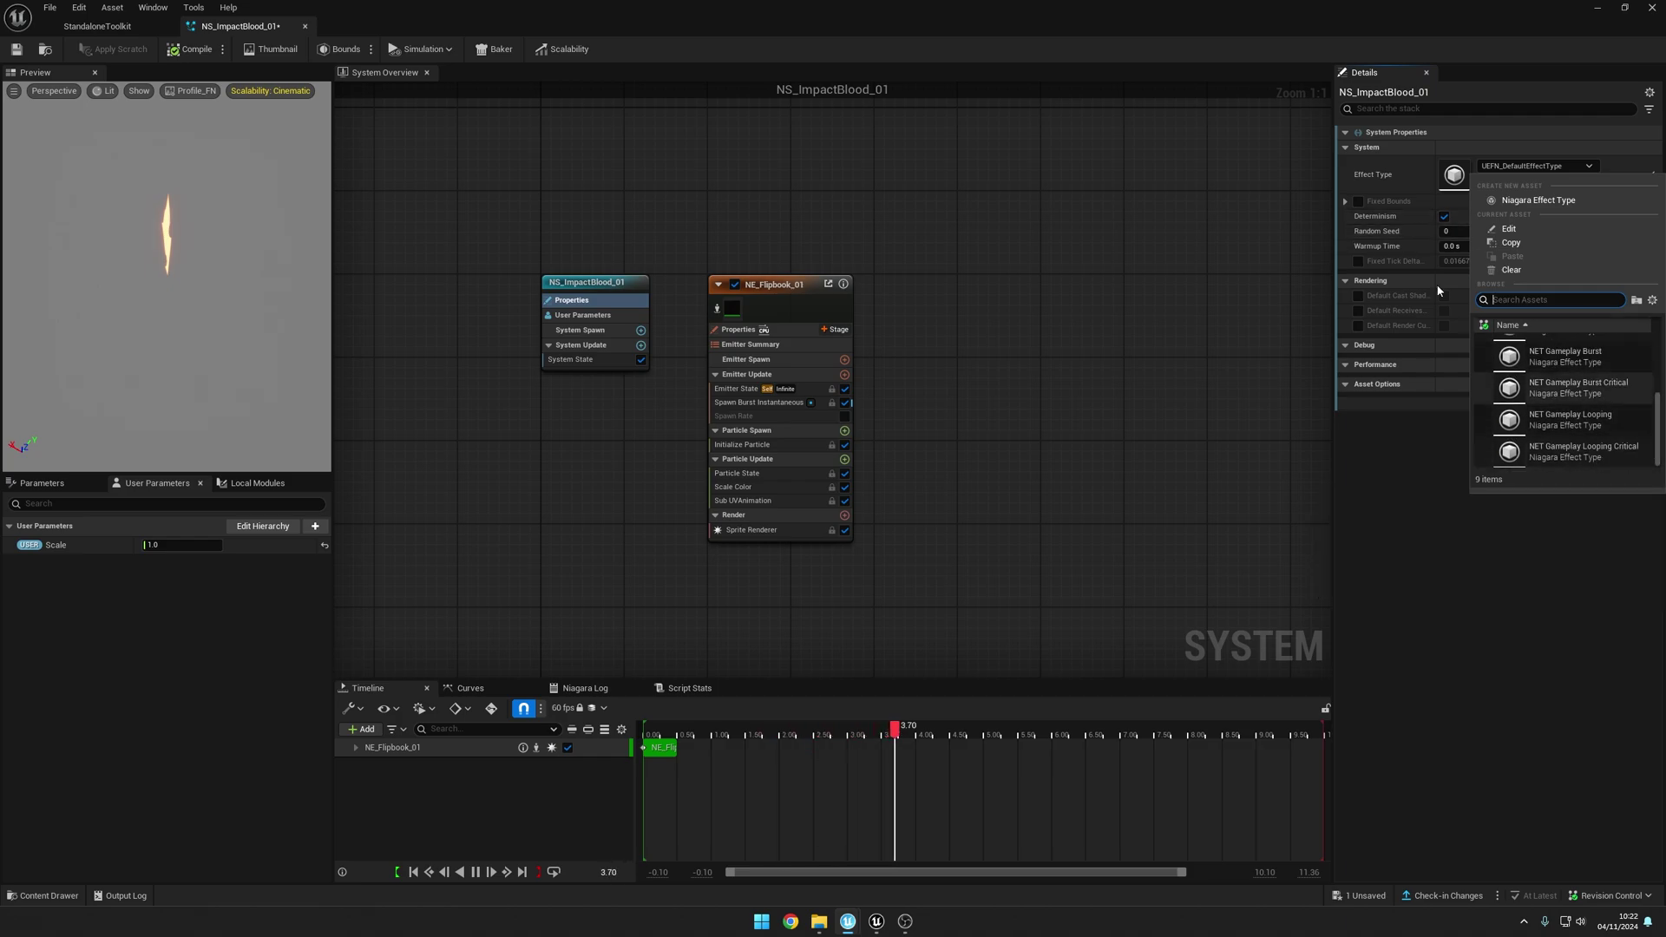
pyautogui.click(1388, 169)
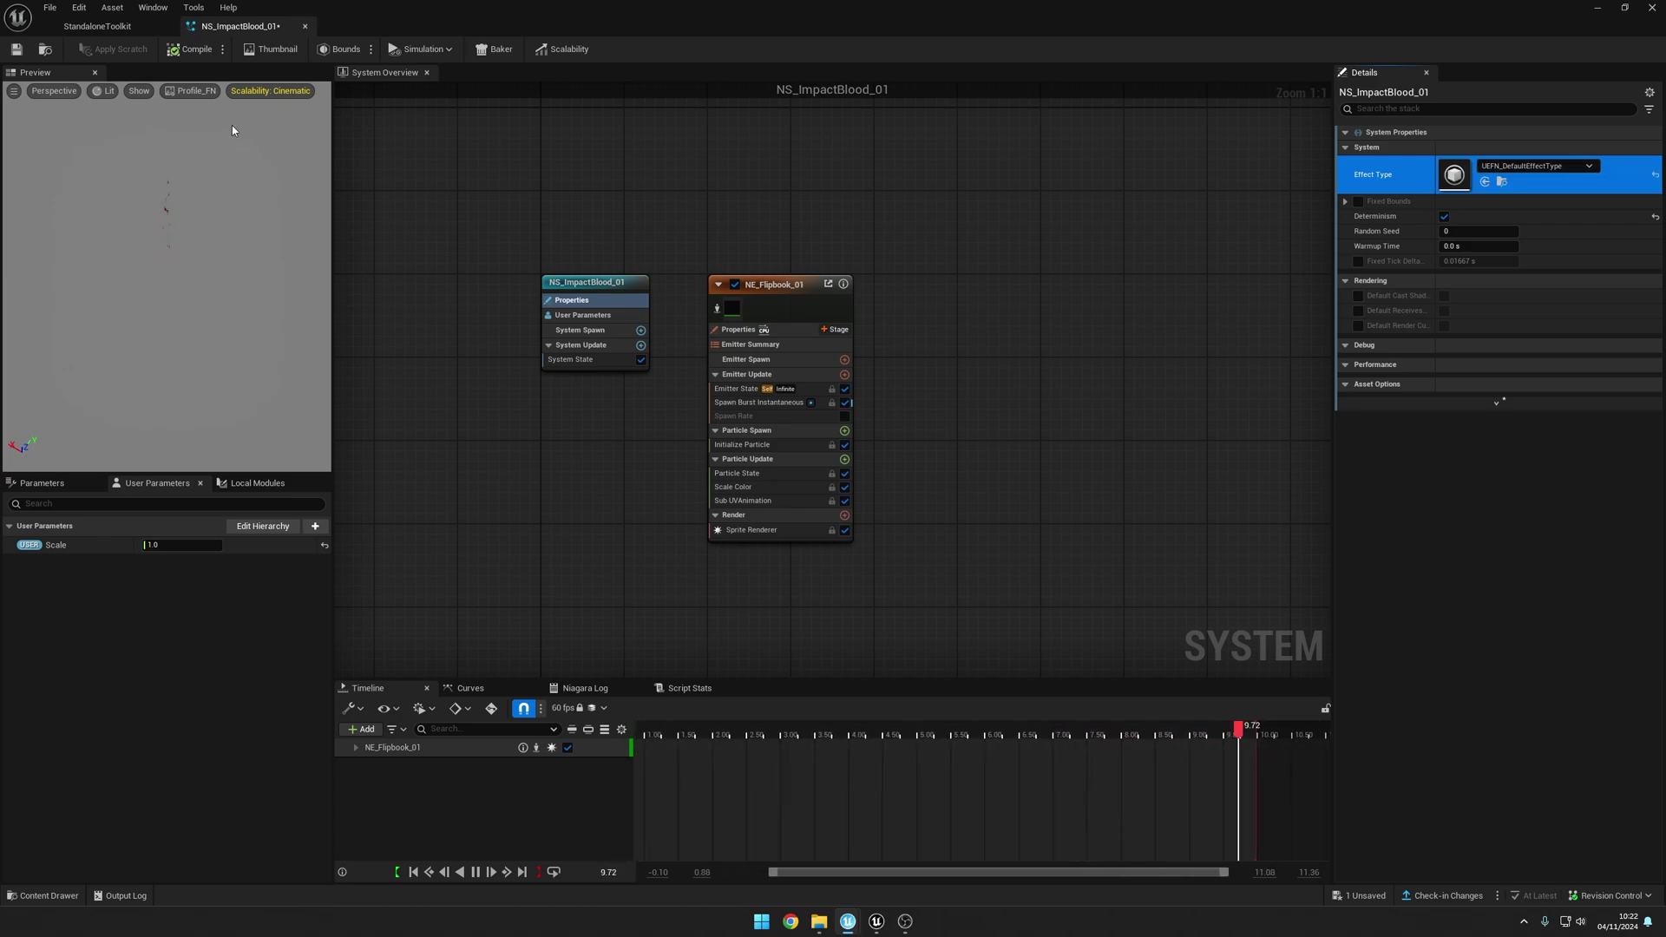
pyautogui.click(17, 49)
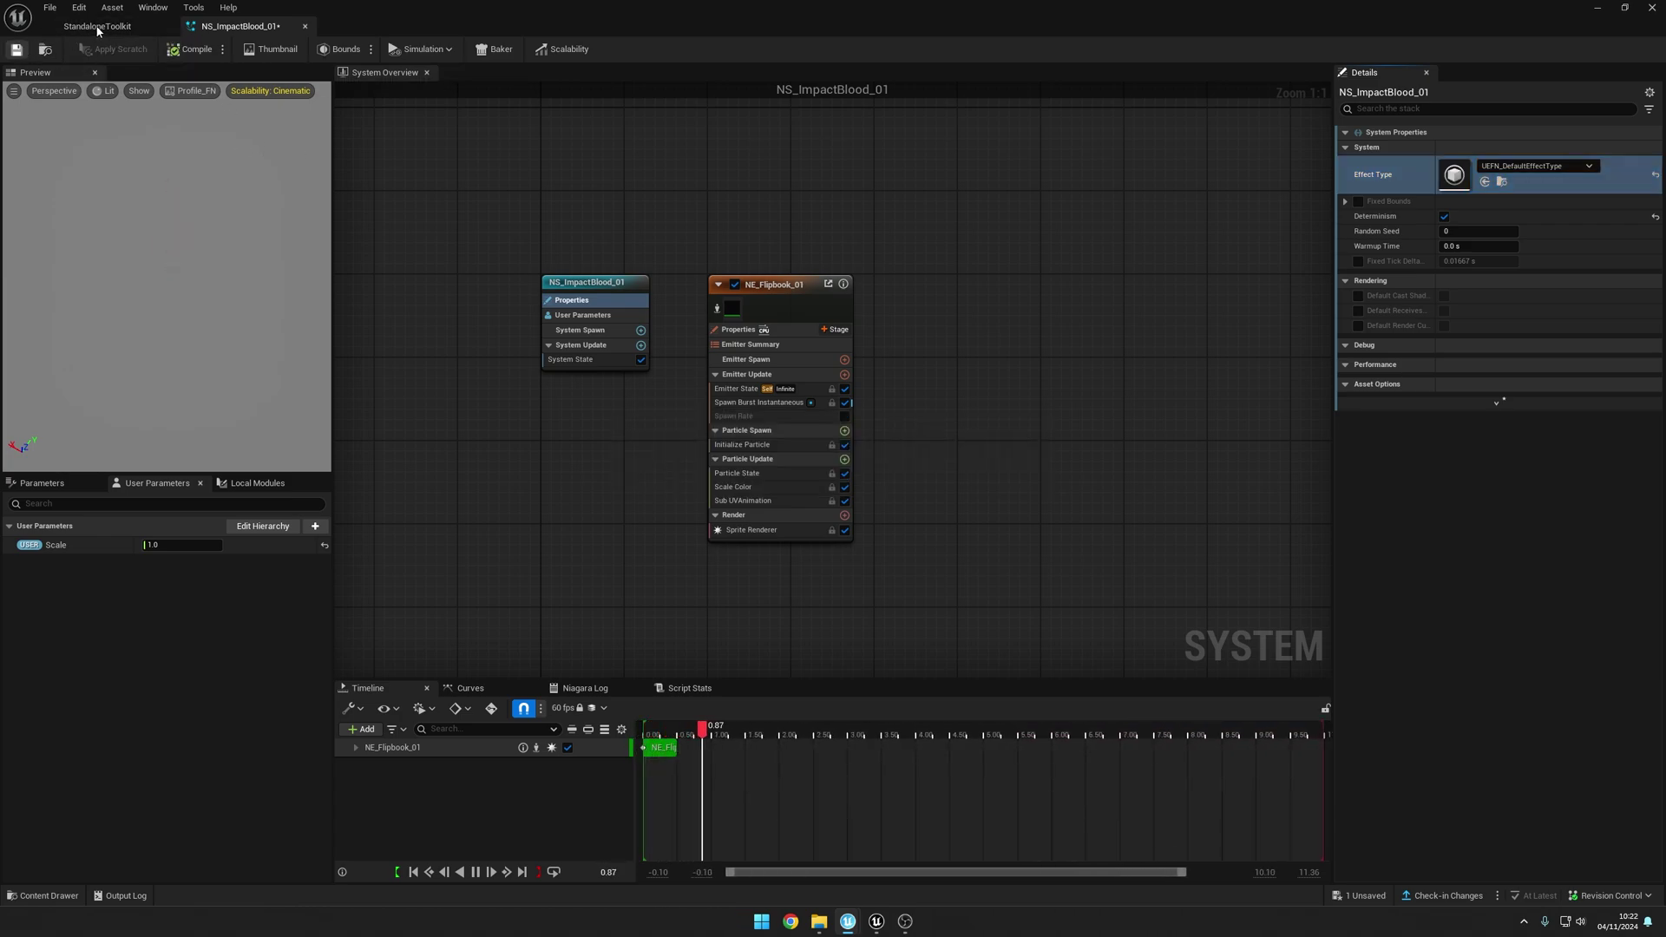
pyautogui.click(97, 27)
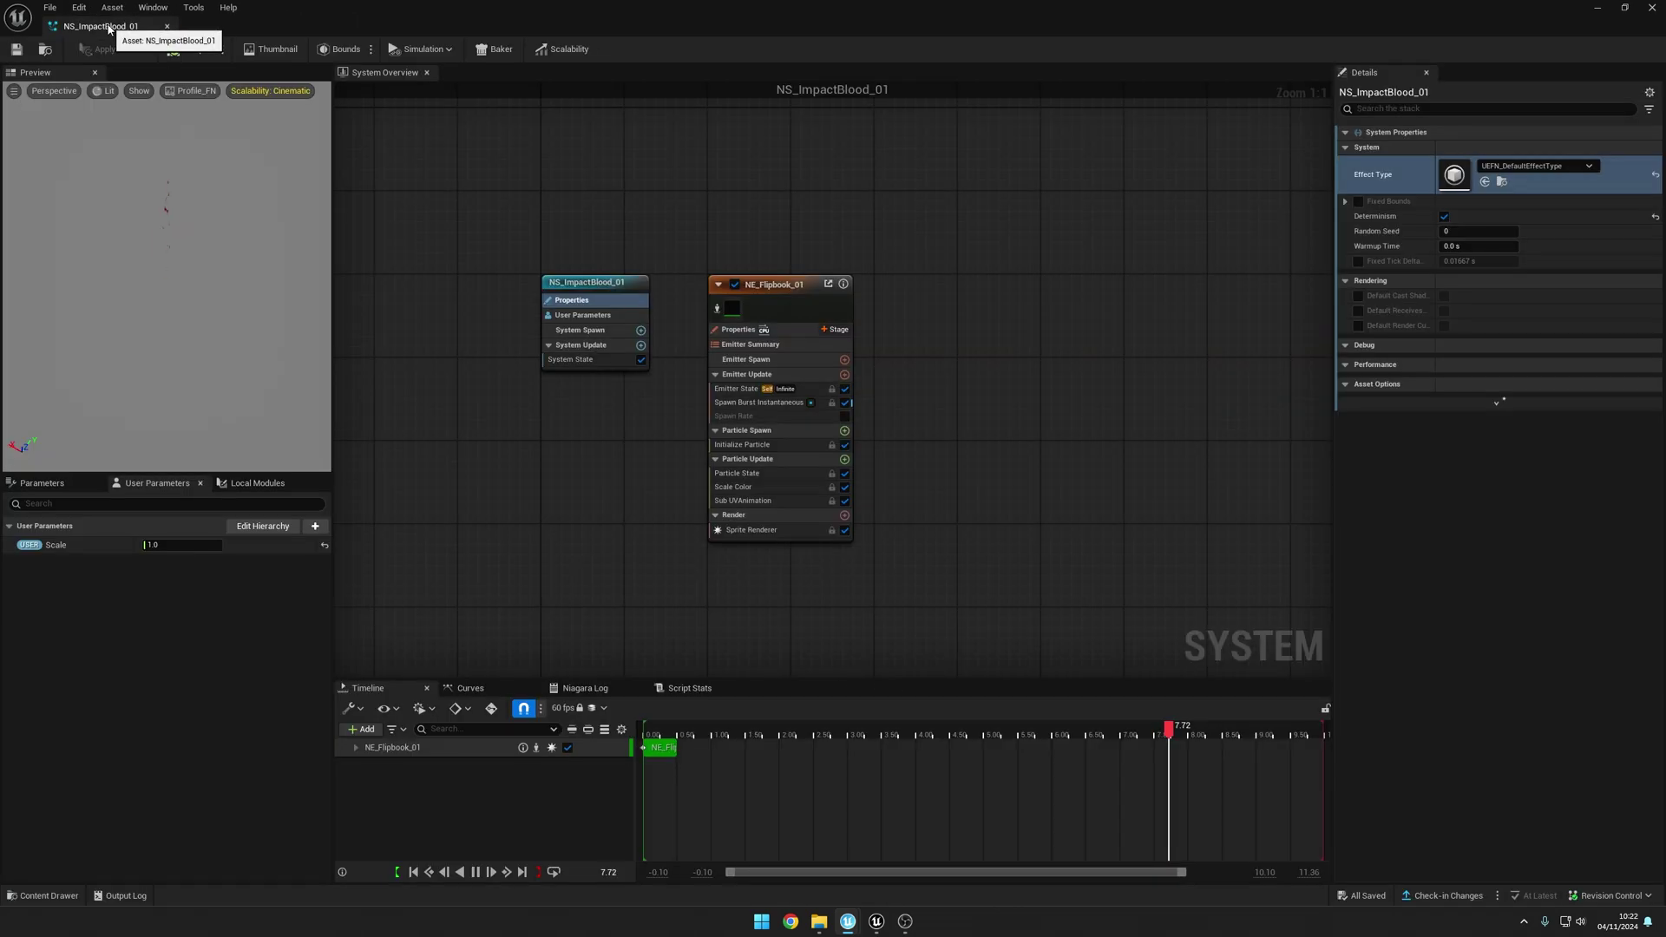
pyautogui.click(166, 26)
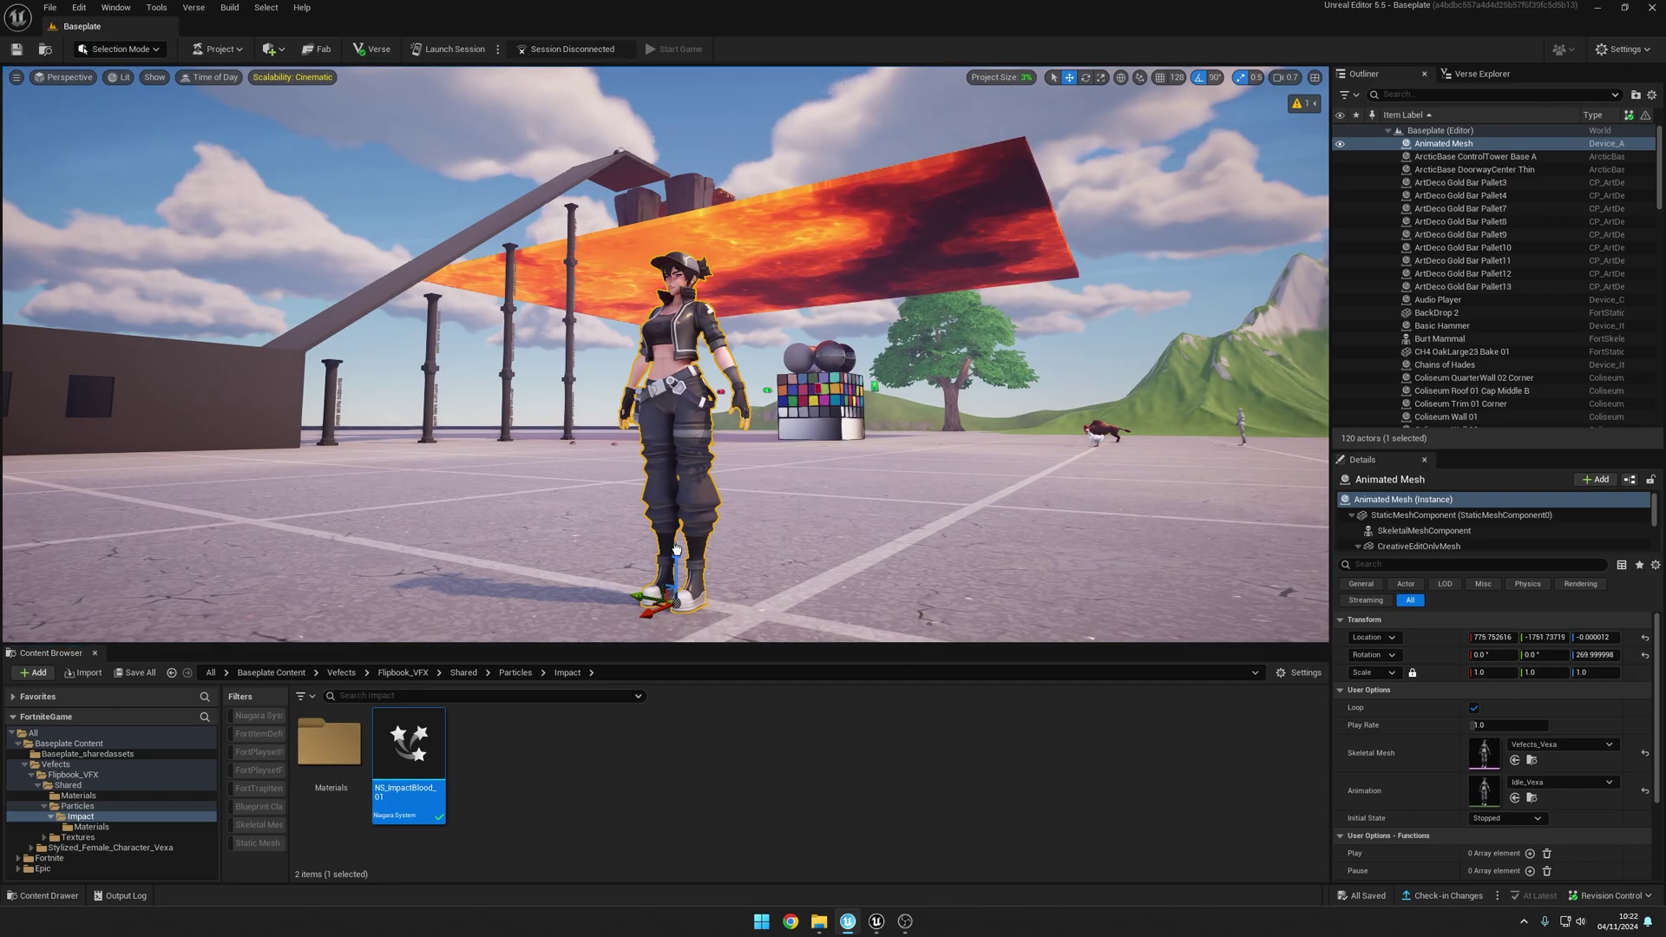
# Step: Place NS_ImpactBlood_01 in the level and move it onto the character's head
pyautogui.moveTo(843, 545); pyautogui.dragTo(840, 304)
pyautogui.press('f')
pyautogui.moveTo(645, 319); pyautogui.dragTo(645, 318, button='right')
pyautogui.moveTo(654, 310); pyautogui.dragTo(732, 392)
pyautogui.moveTo(981, 391); pyautogui.dragTo(981, 390, button='right')
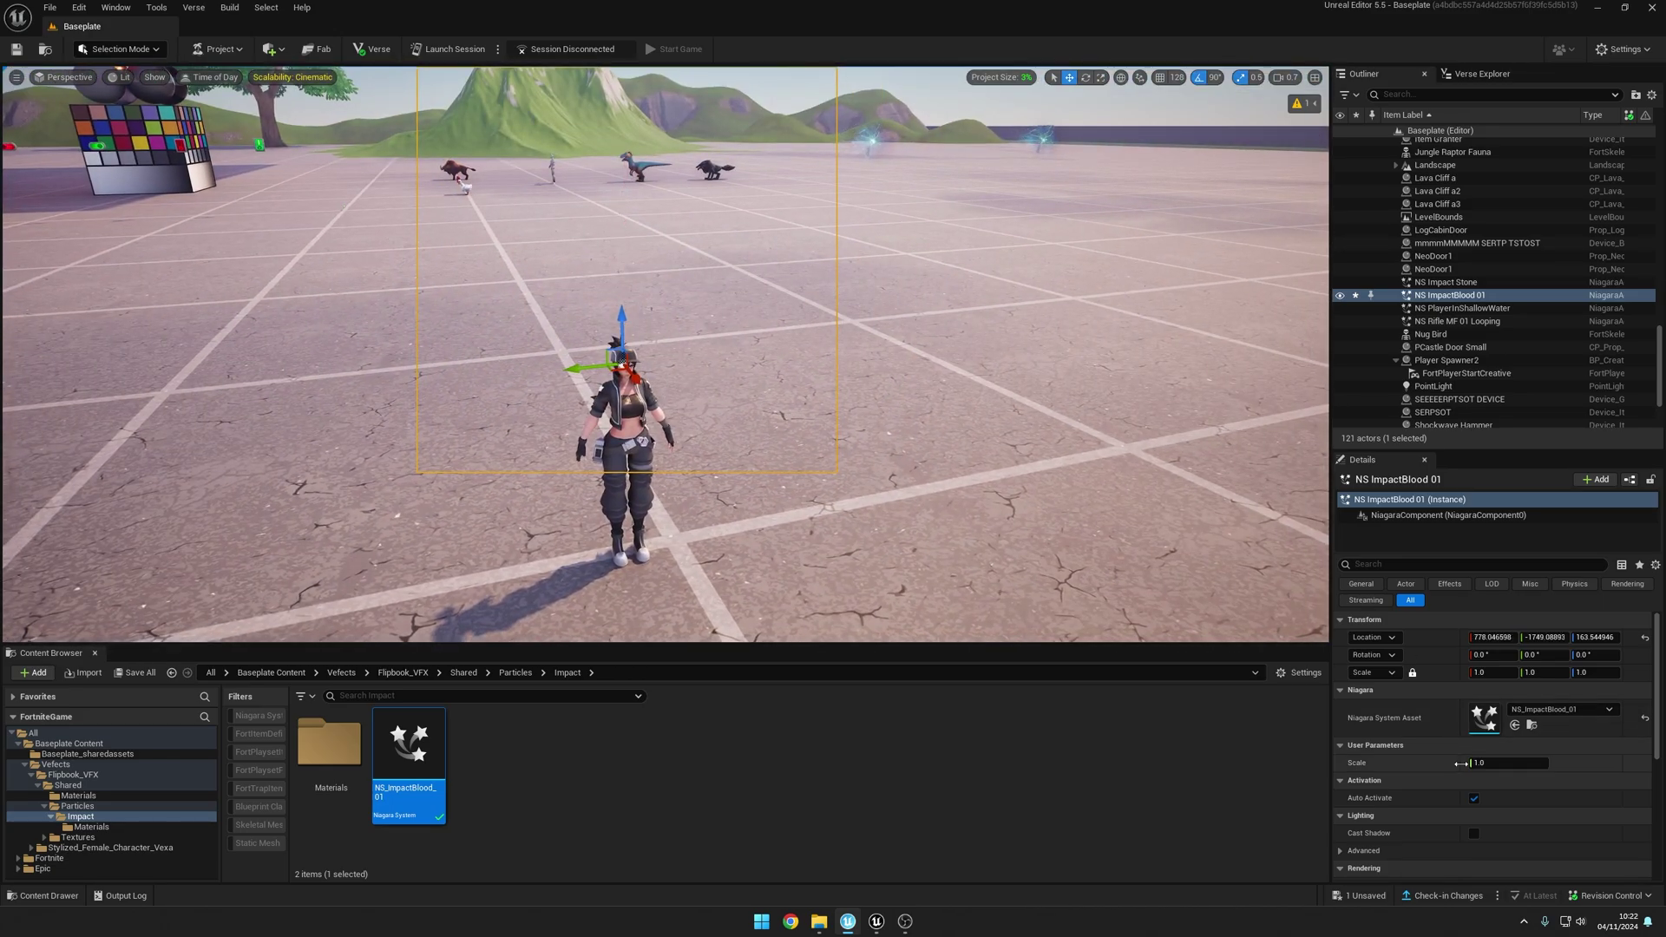
# Step: Set the effect's Scale user parameter to 0.3
pyautogui.moveTo(1480, 763); pyautogui.dragTo(1491, 764)
pyautogui.click(1497, 767)
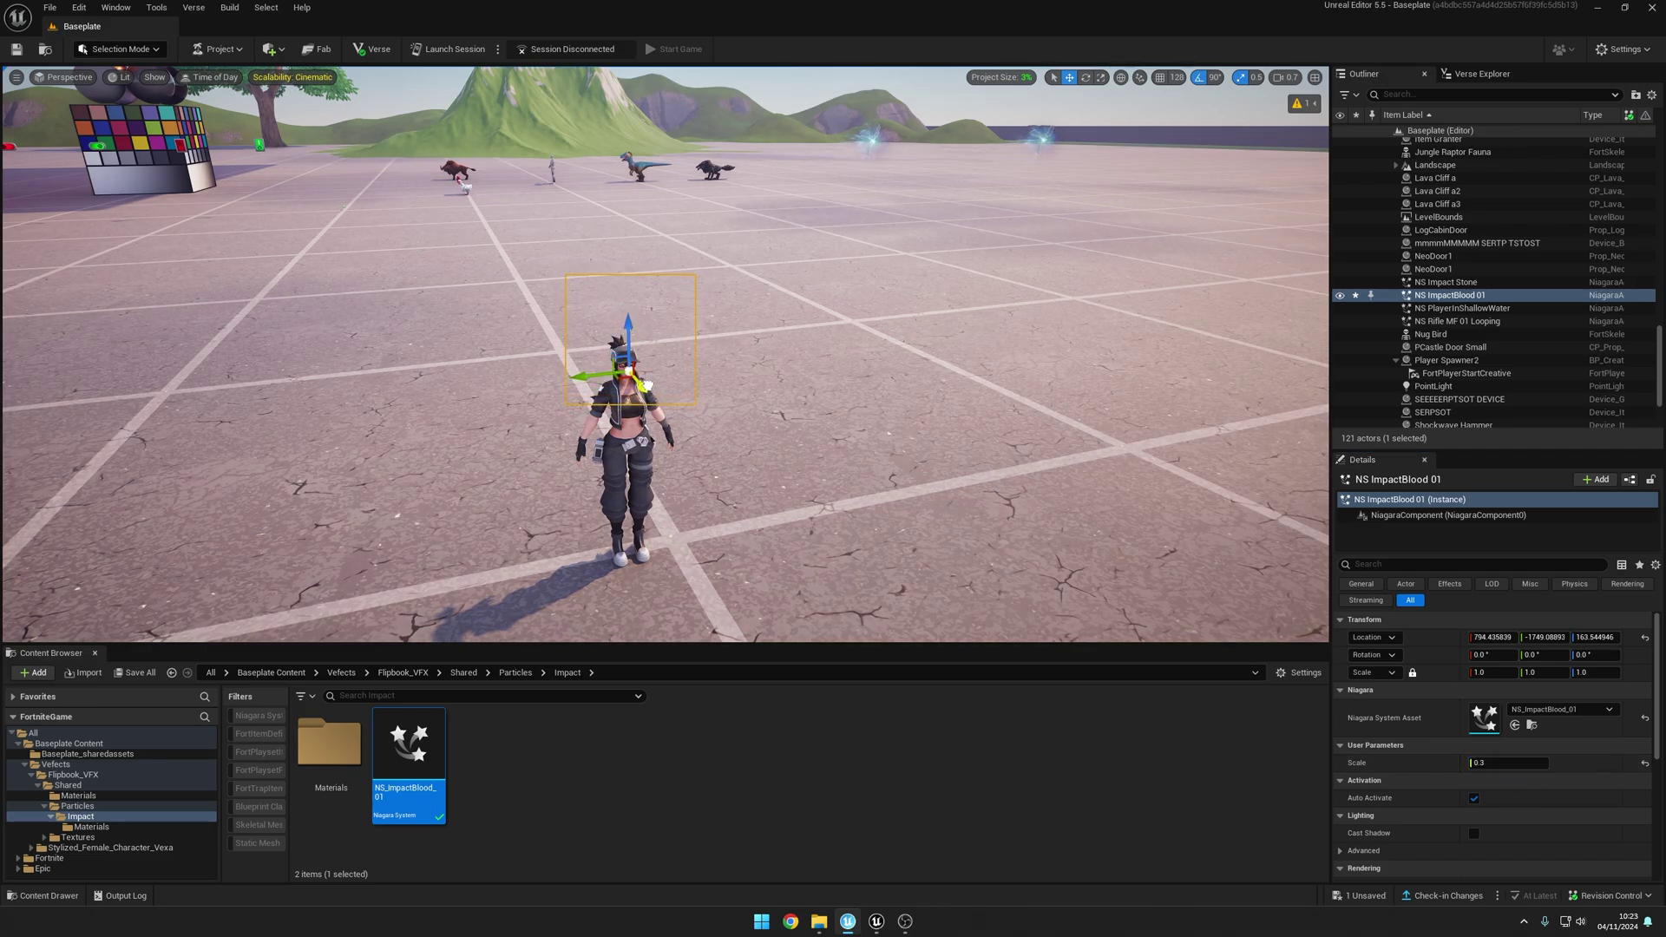
pyautogui.moveTo(647, 384); pyautogui.dragTo(646, 385, button='right')
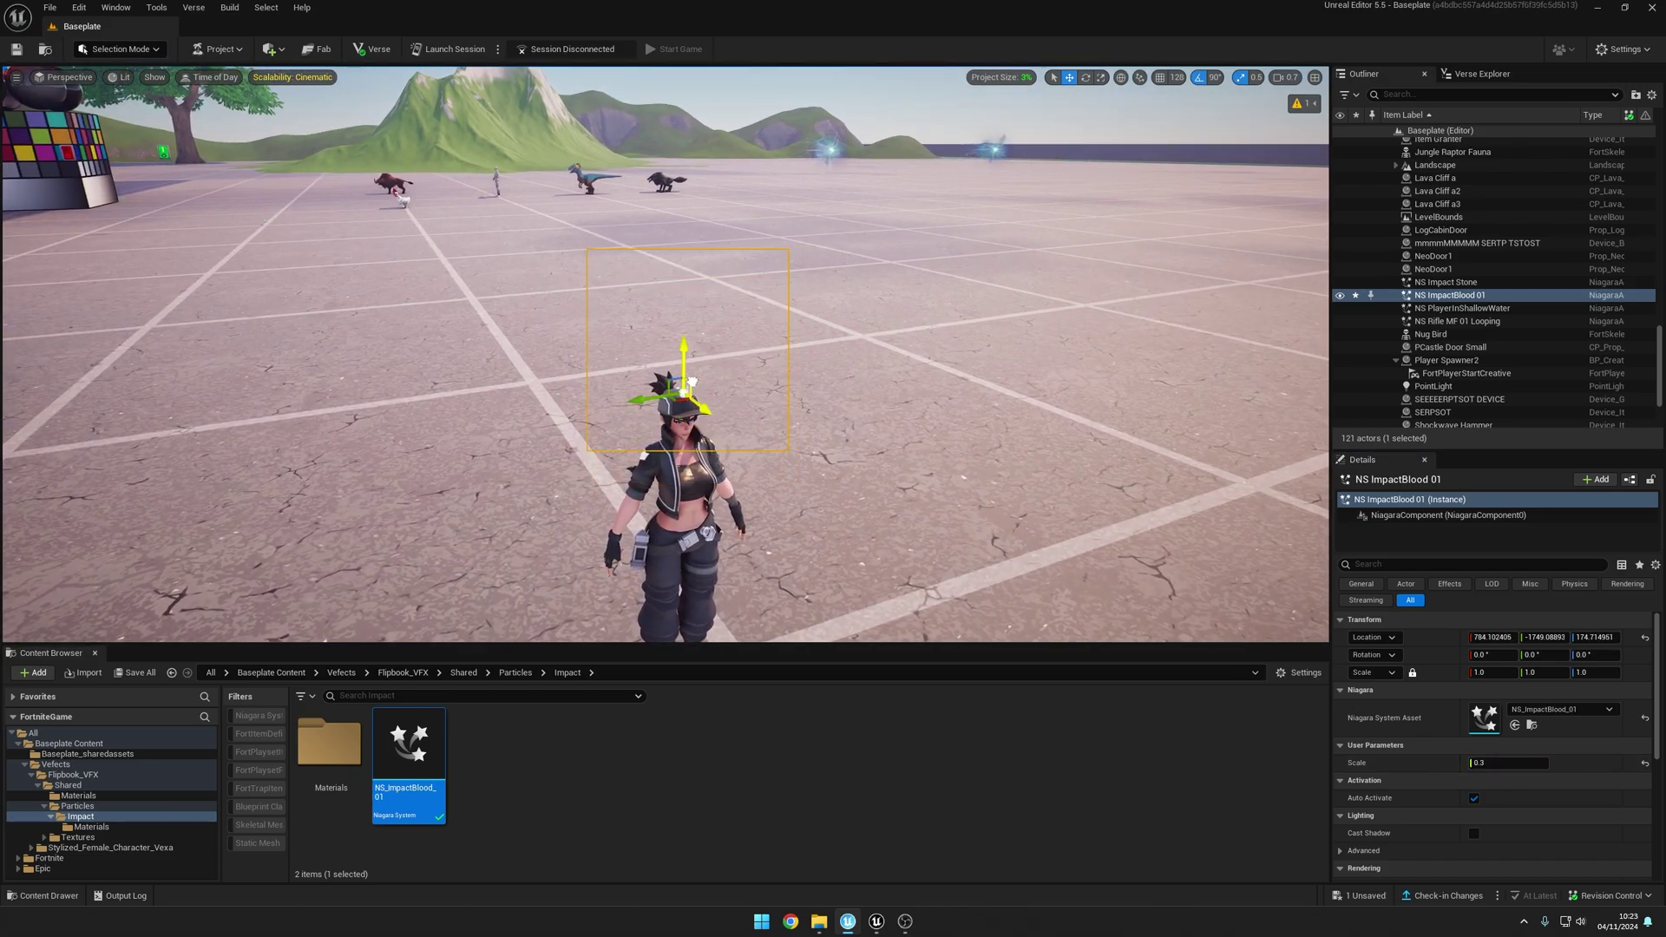
pyautogui.moveTo(854, 354); pyautogui.dragTo(853, 364, button='right')
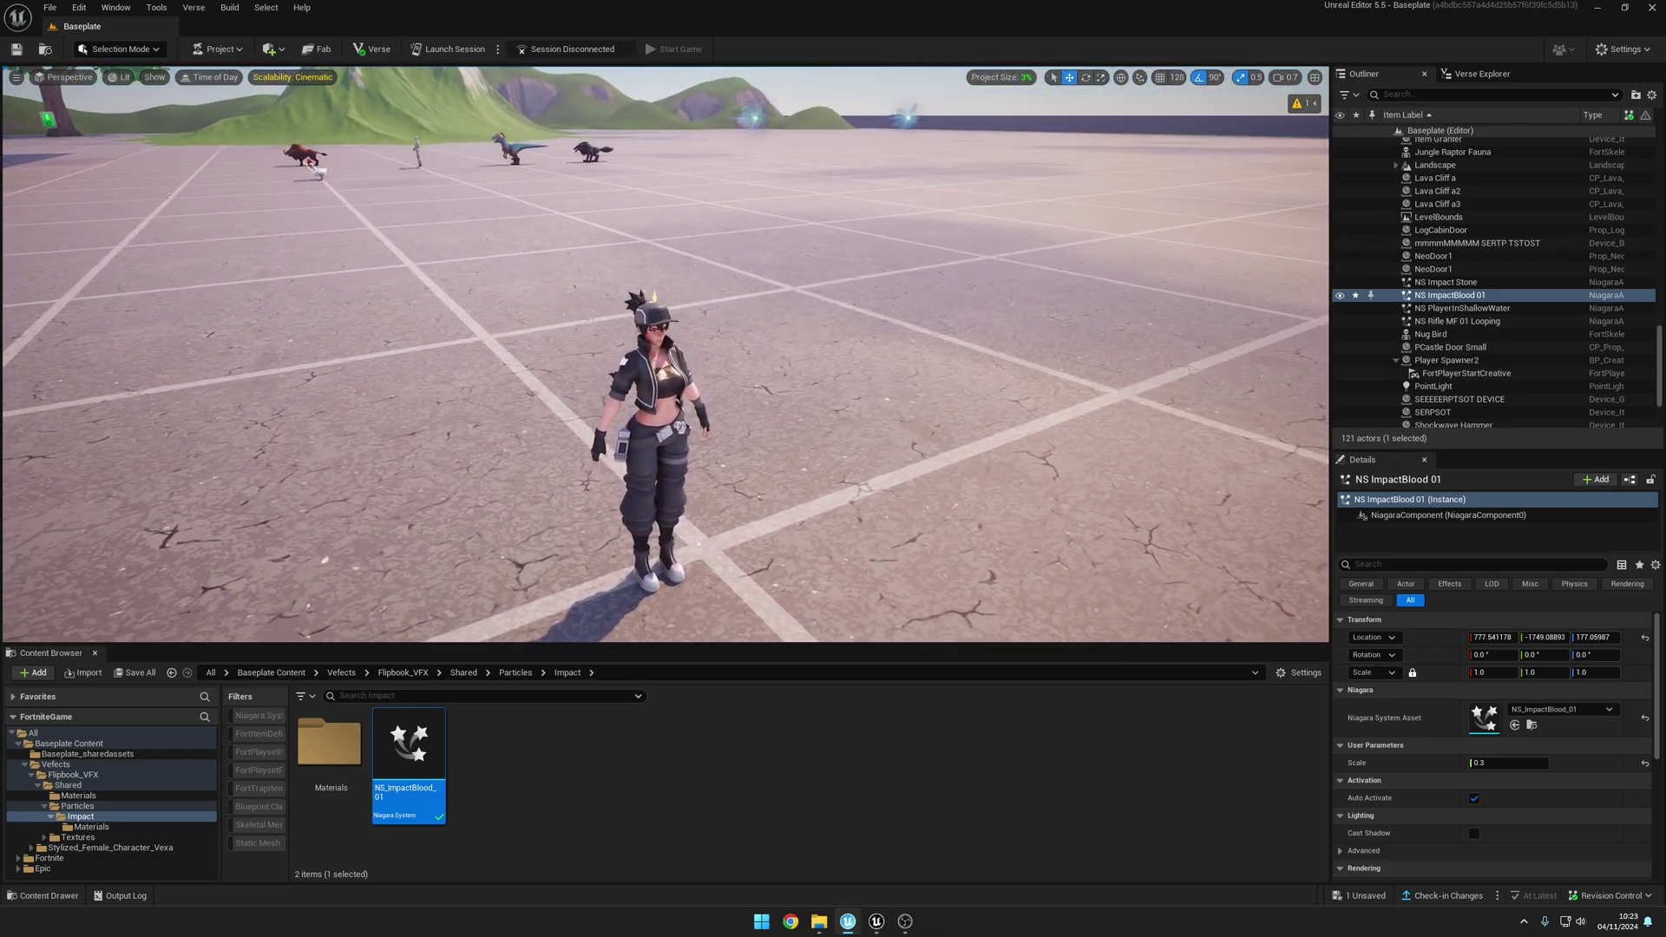
pyautogui.moveTo(664, 354); pyautogui.dragTo(670, 305, button='right')
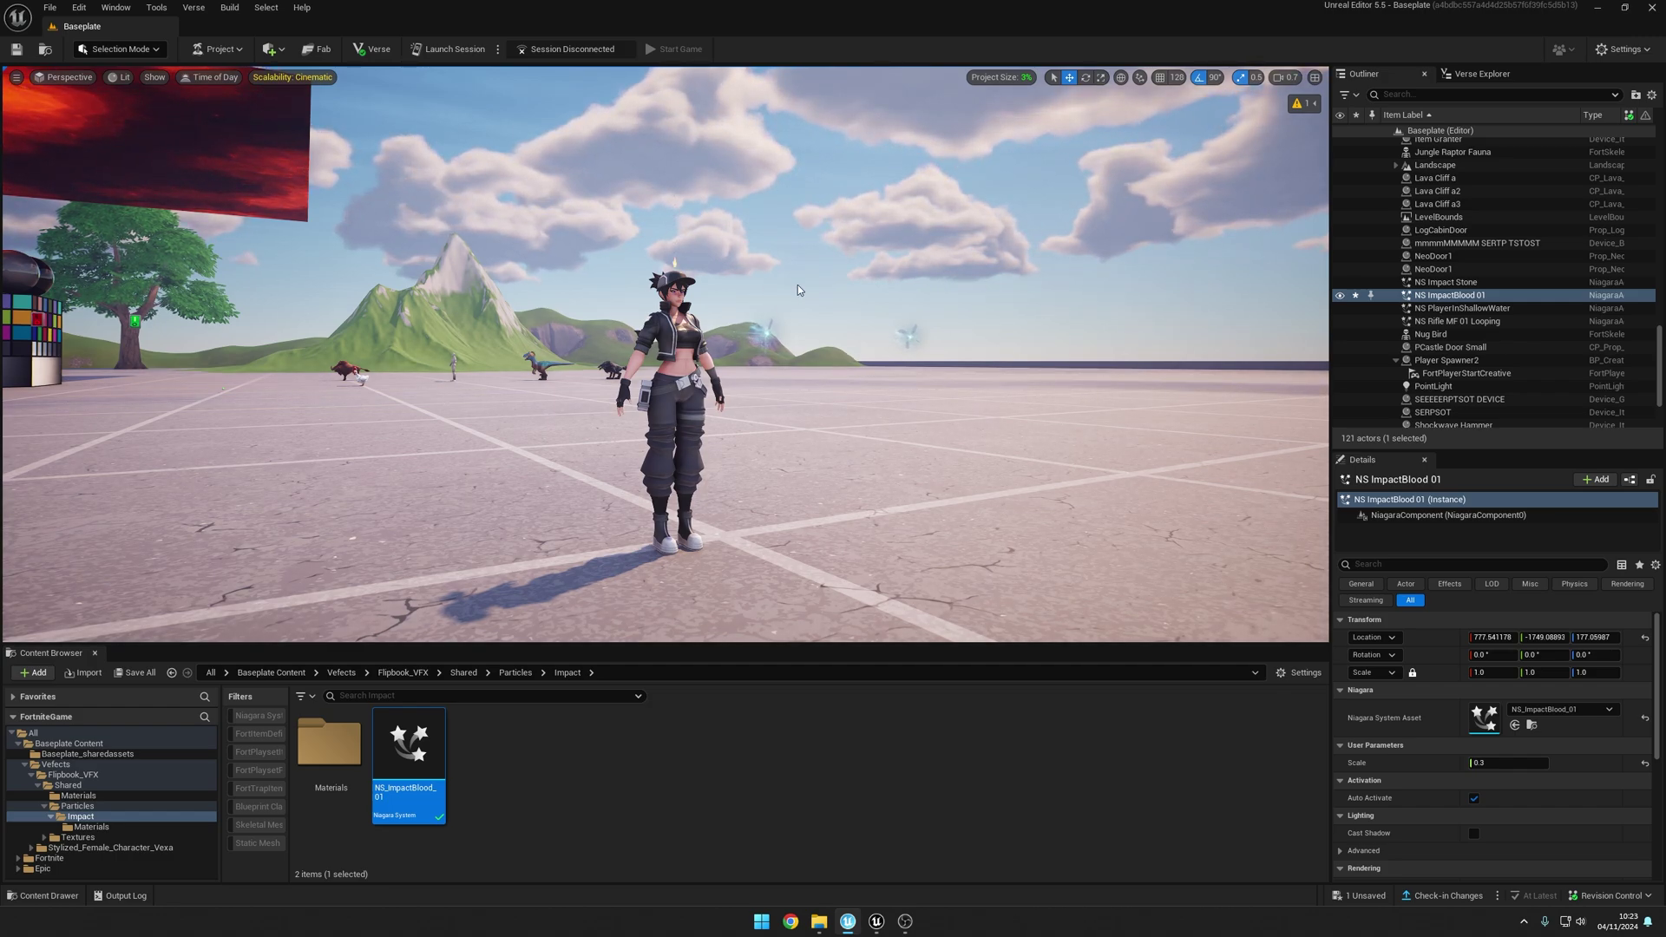
# Step: With overlays shown, change the blood effect's Scale from trial values 3.02 and 1 to 0.5
pyautogui.moveTo(798, 290); pyautogui.dragTo(805, 281, button='right')
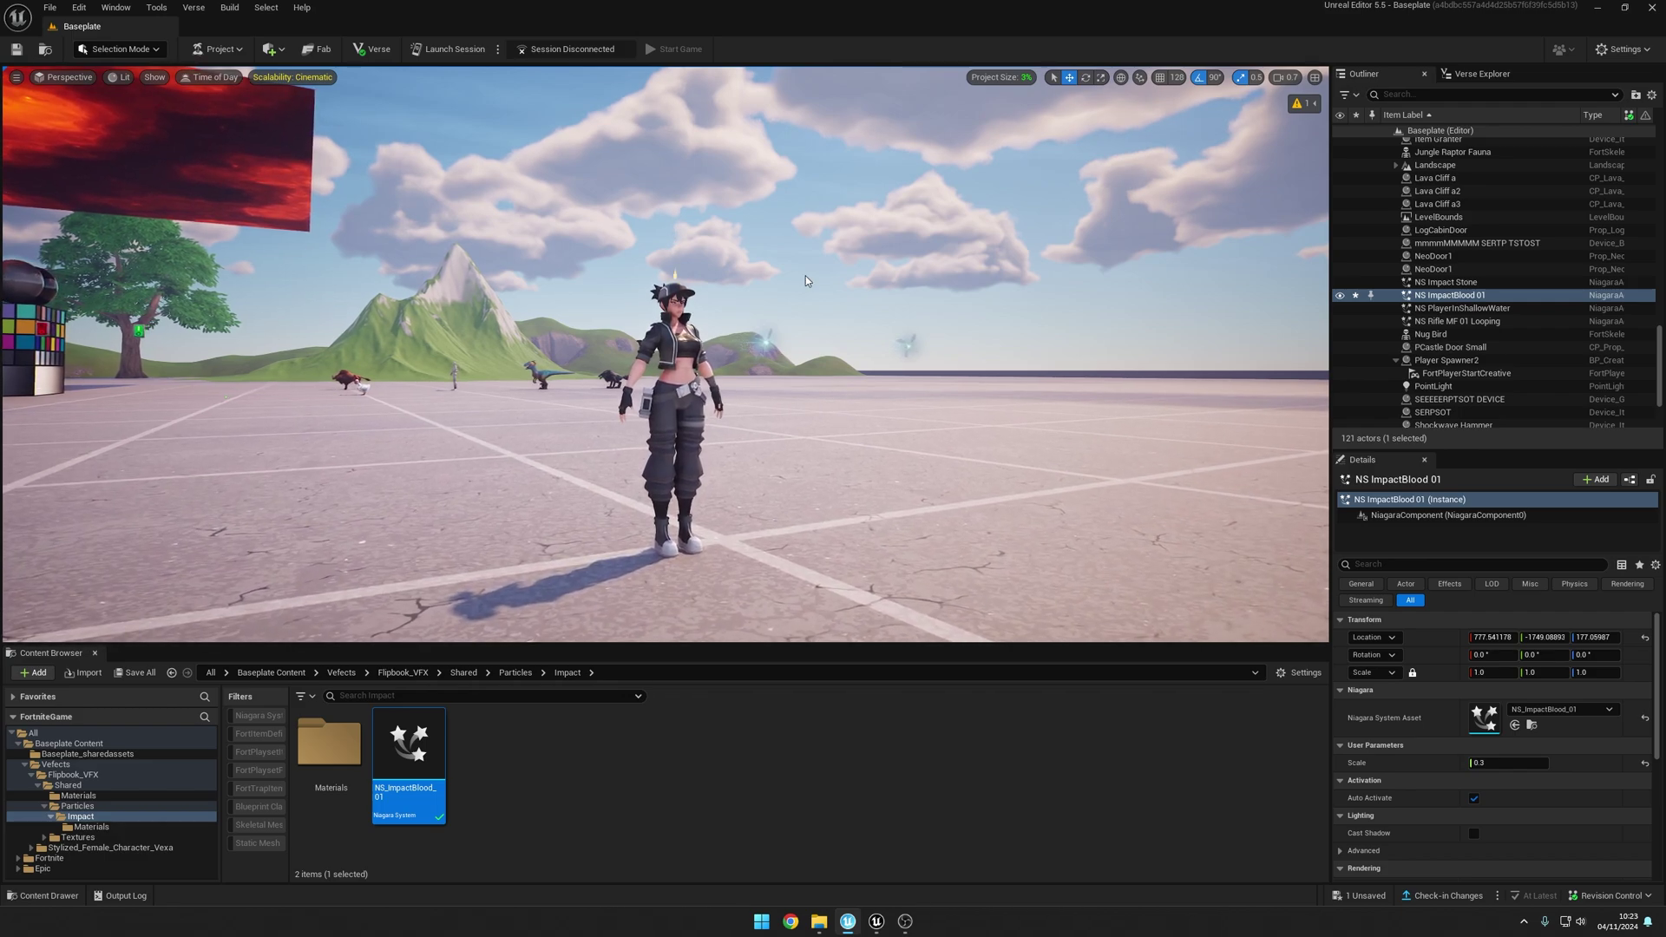
pyautogui.press('g')
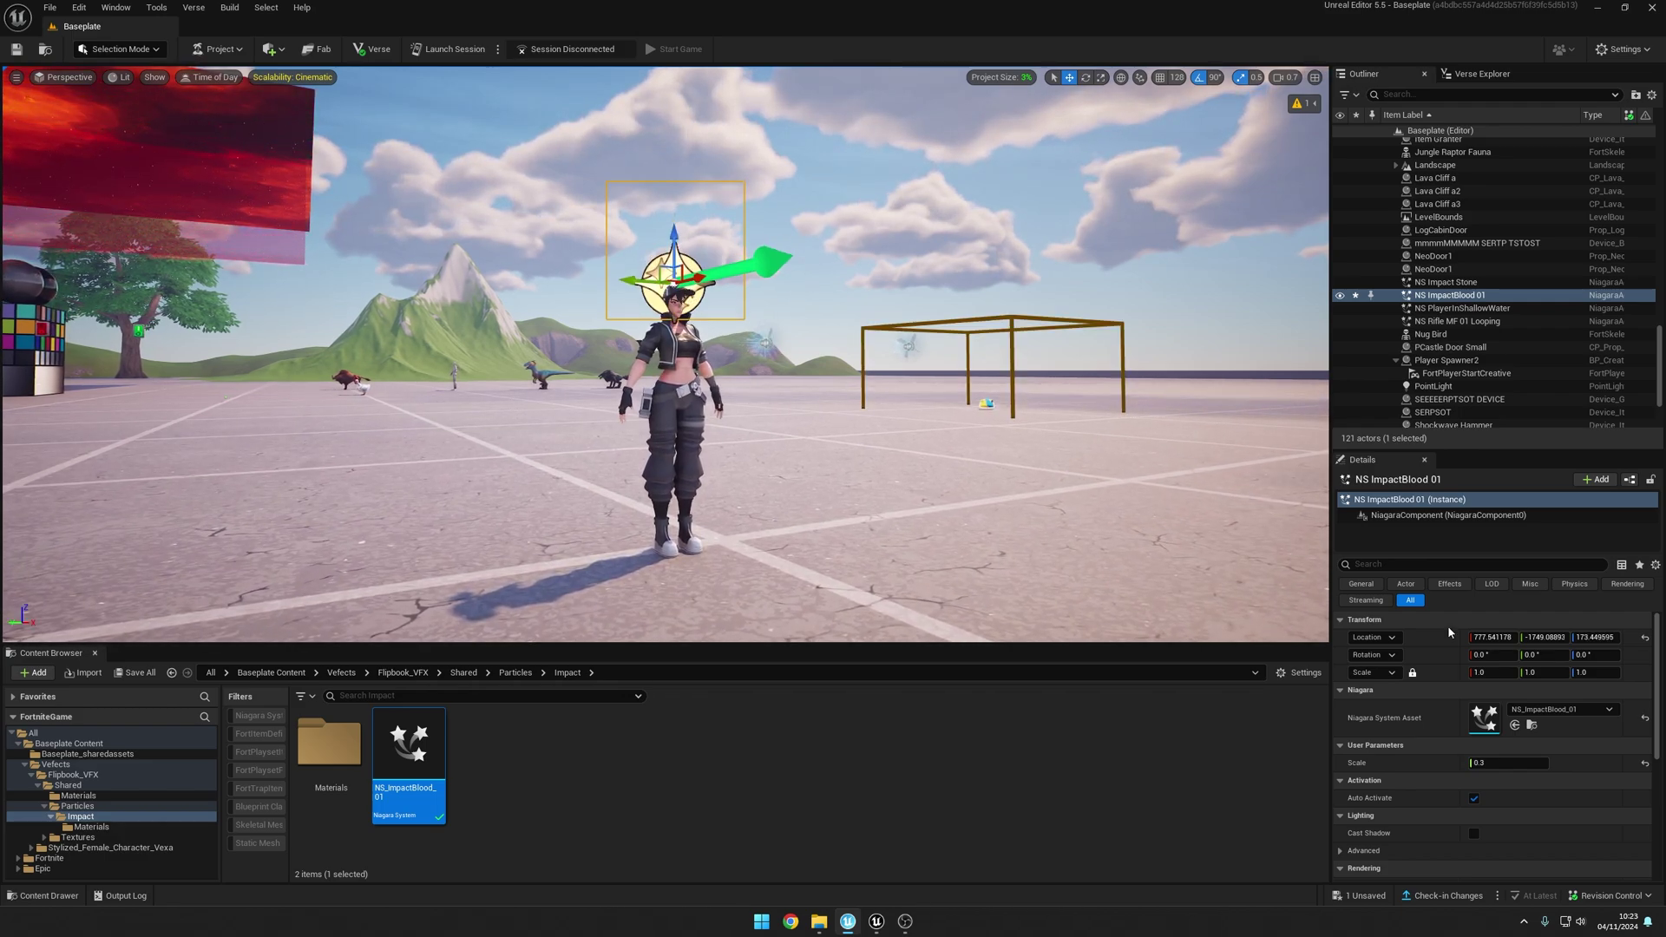
pyautogui.click(1515, 752)
pyautogui.write('3.02')
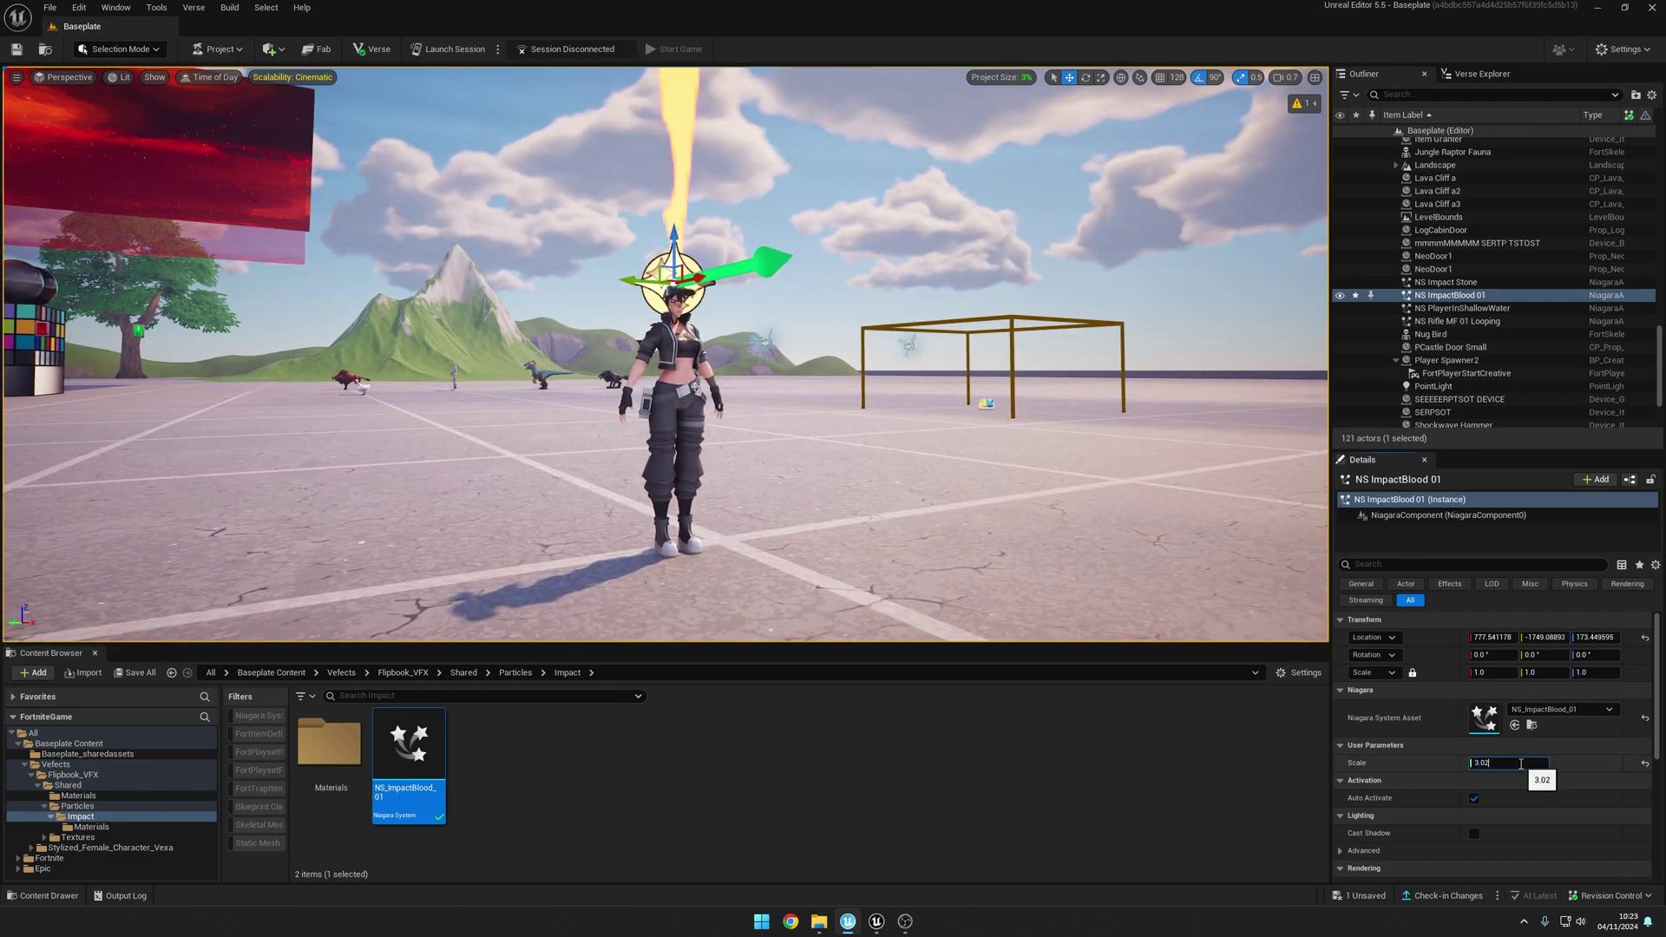
pyautogui.press('BackSpace')
pyautogui.press('BackSpace')
pyautogui.press('BackSpace')
pyautogui.press('BackSpace')
pyautogui.write('1')
pyautogui.press('Return')
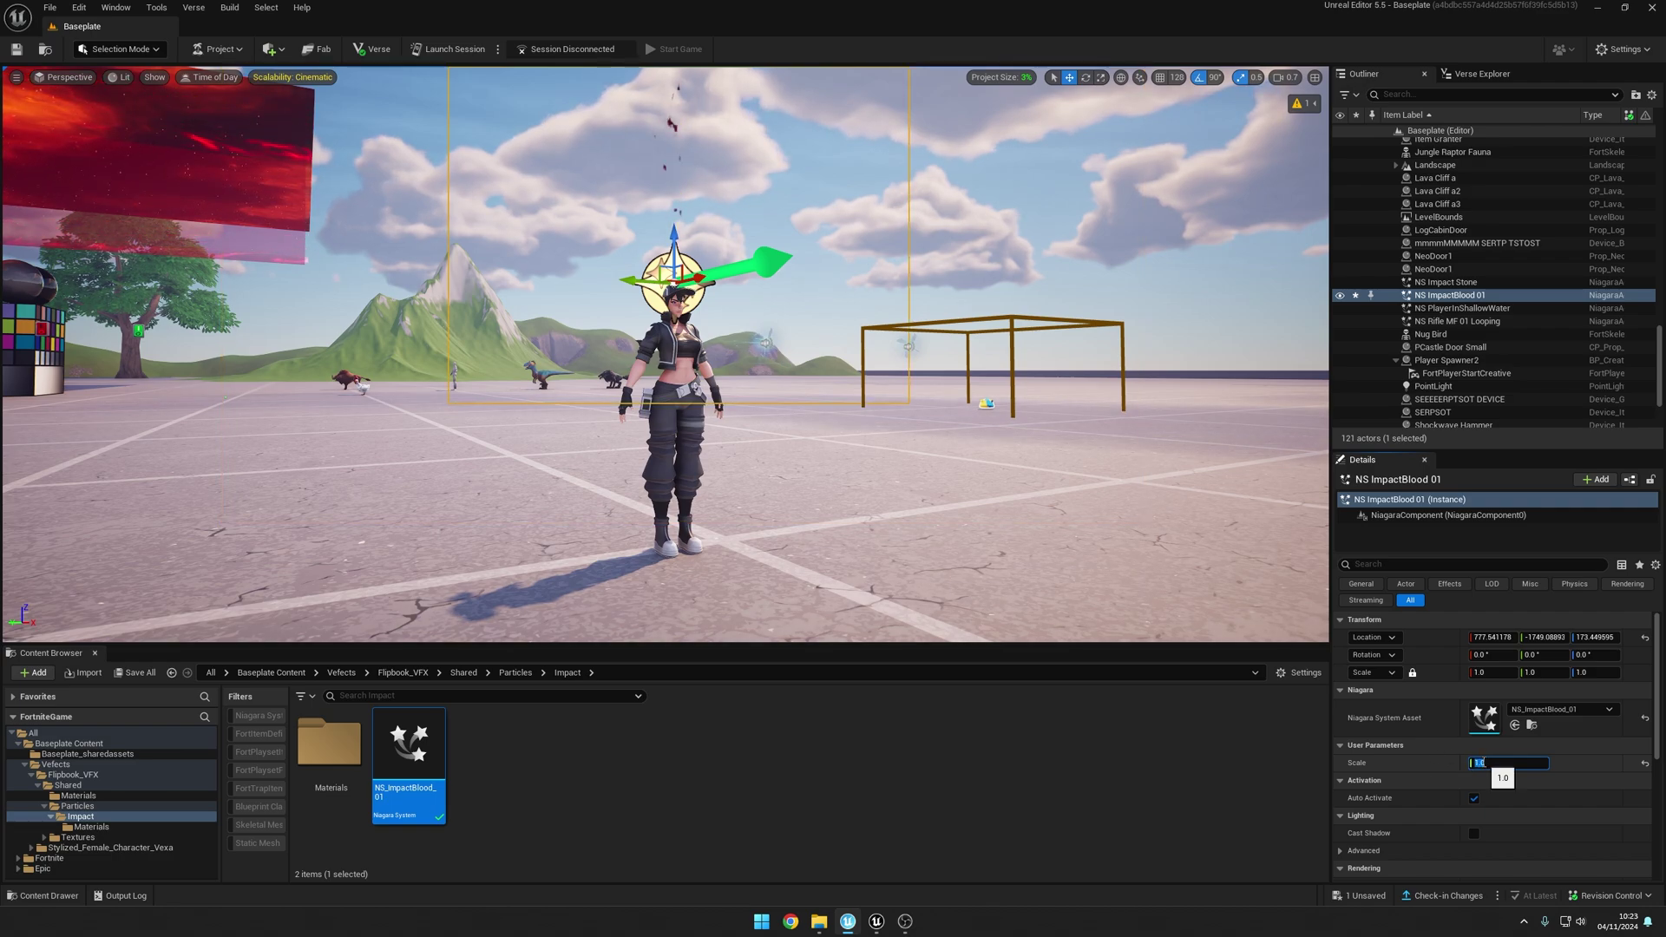
pyautogui.write('0.5')
pyautogui.press('Return')
pyautogui.scroll(2, 931, 361)
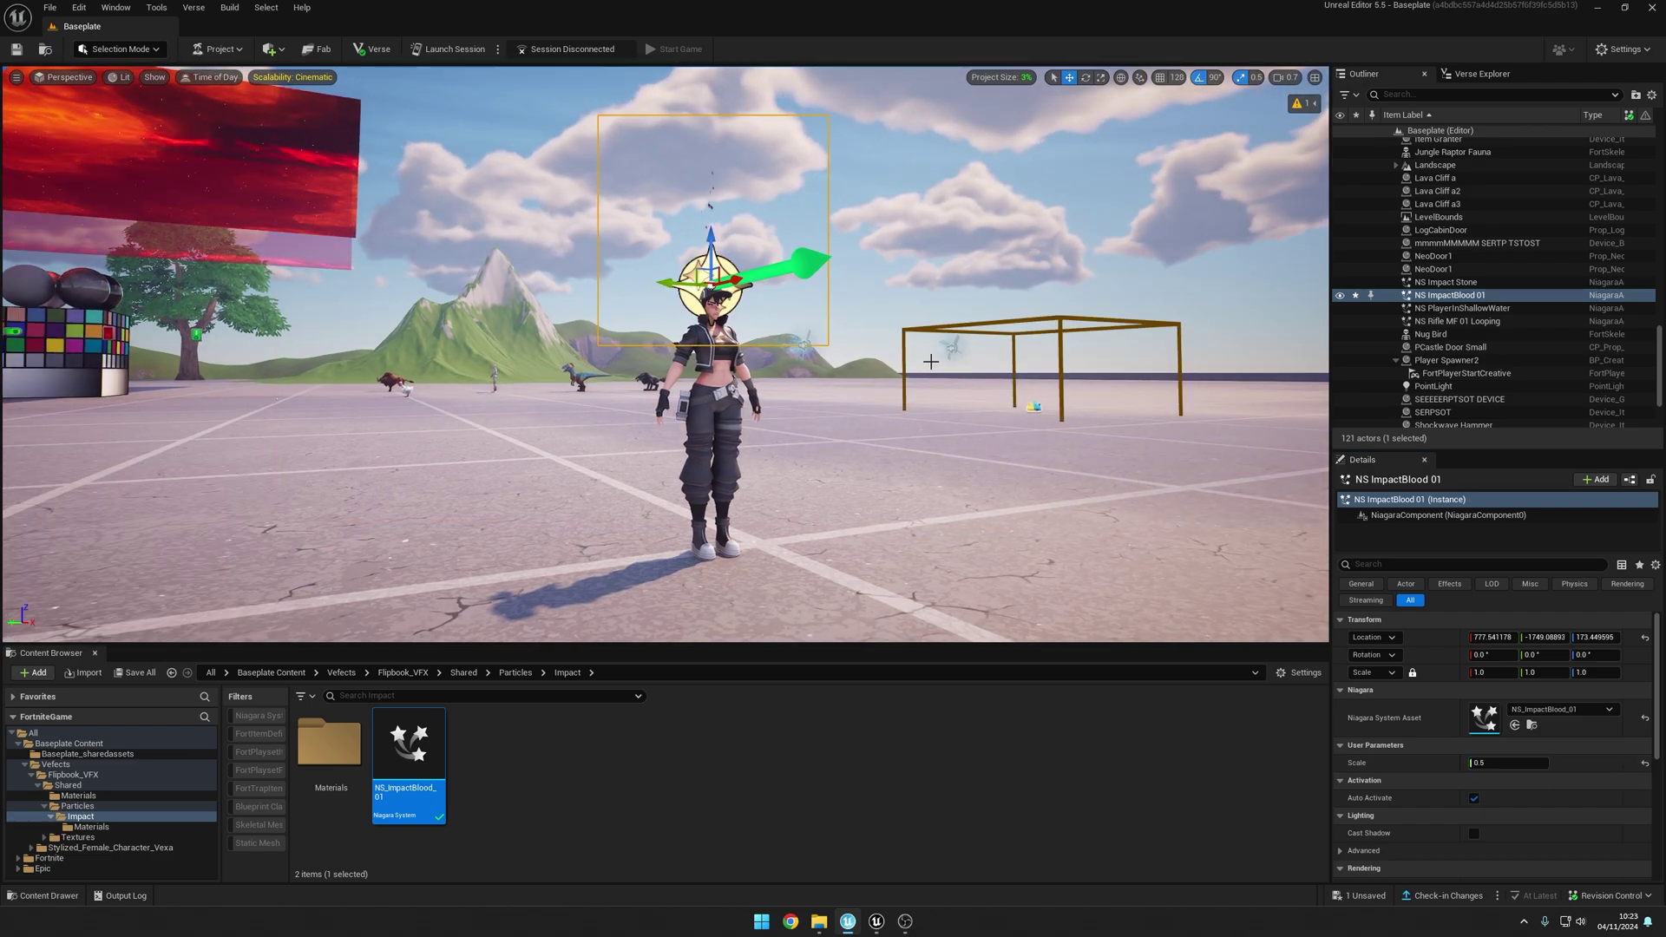
pyautogui.moveTo(931, 361); pyautogui.dragTo(972, 364, button='right')
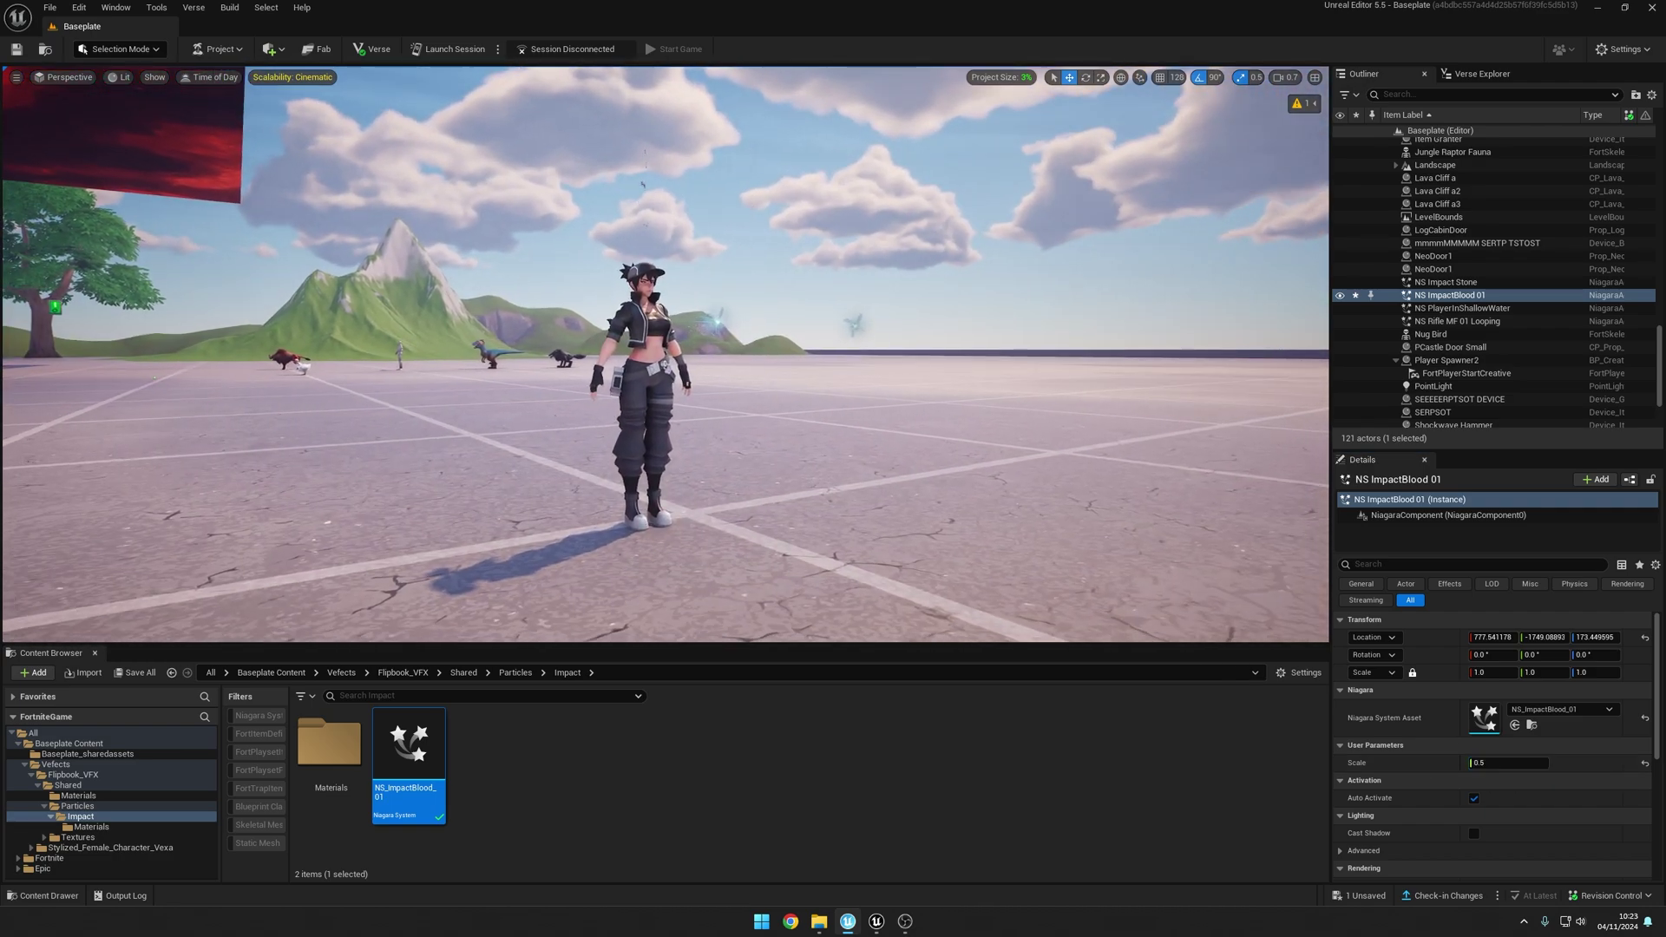